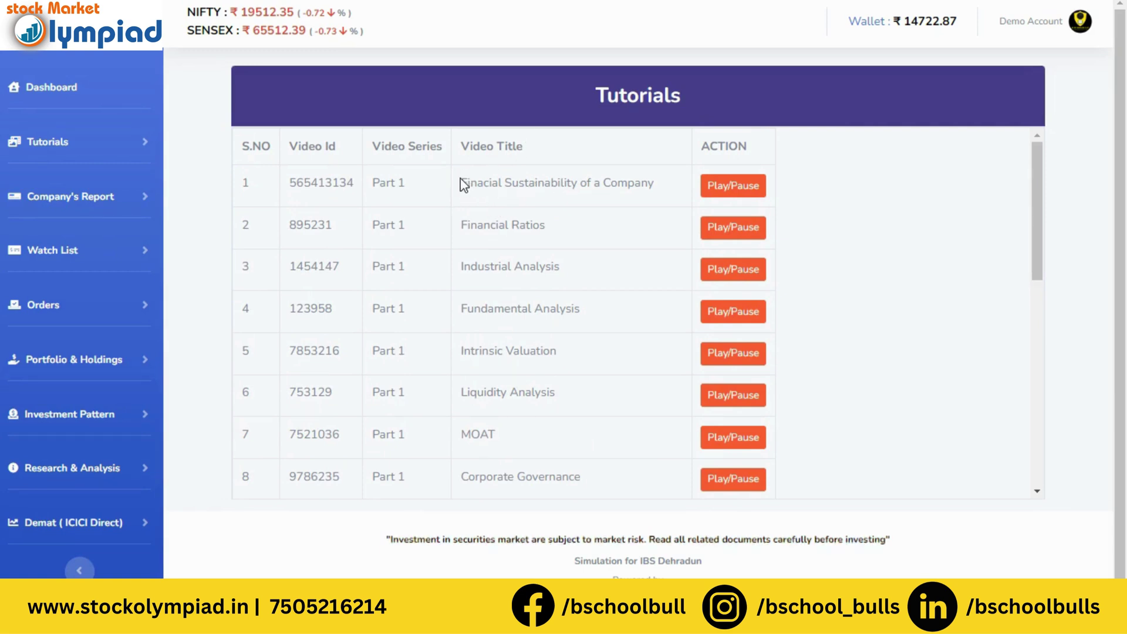
Look through the video titles in the Tutorials list, from Financial Sustainability of a Company to Forensic Accounting and beyond
drag(460, 182, 662, 189)
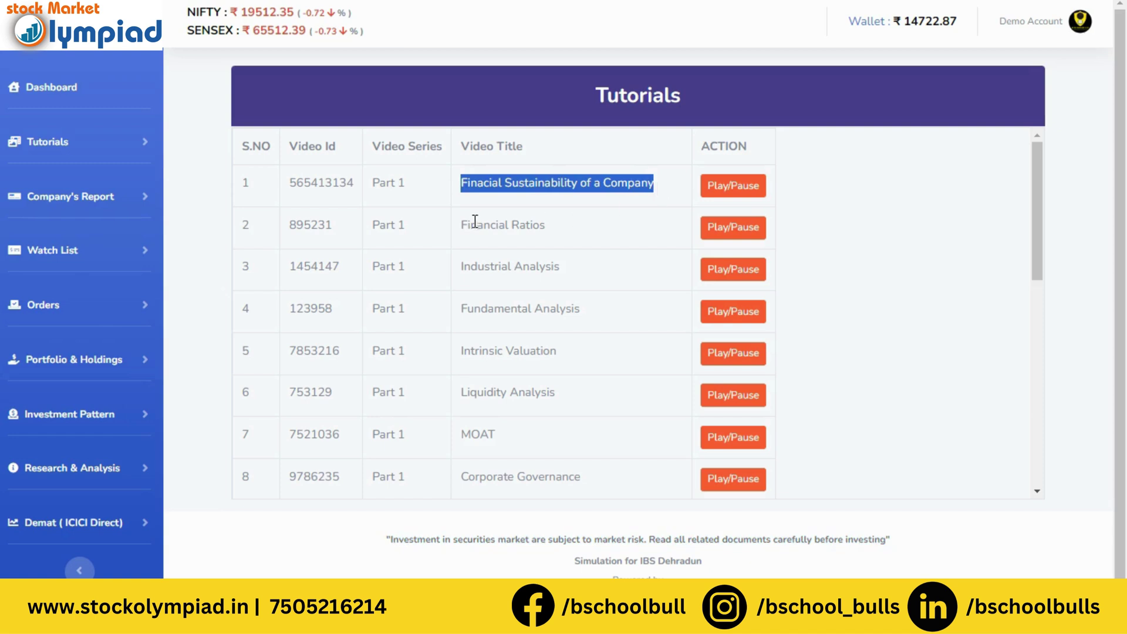
drag(463, 224, 548, 235)
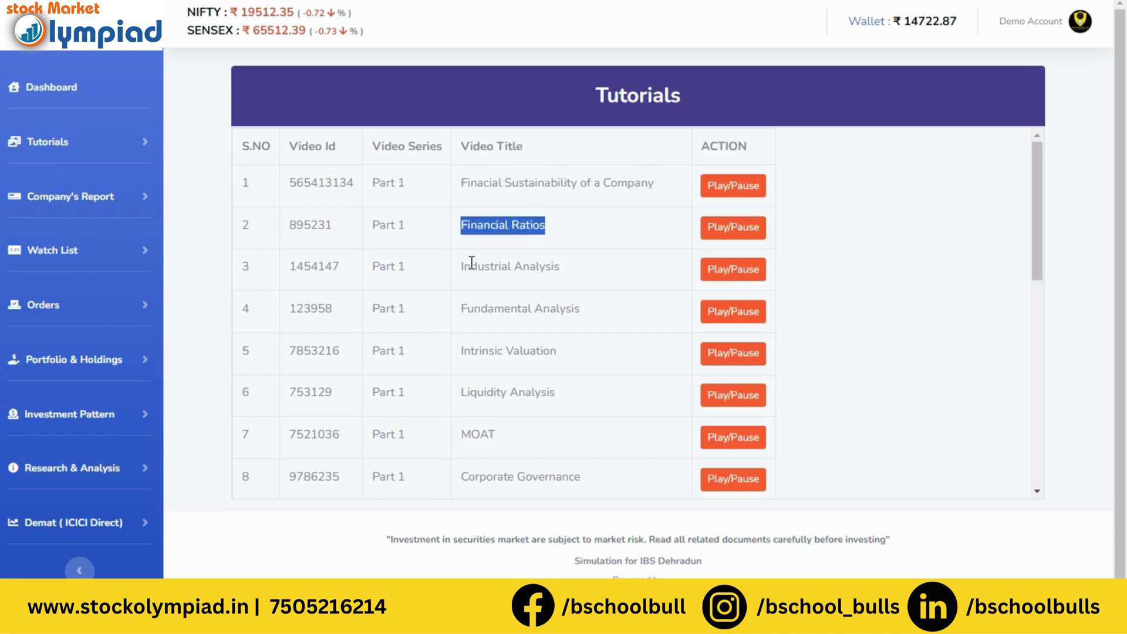
drag(464, 266, 561, 274)
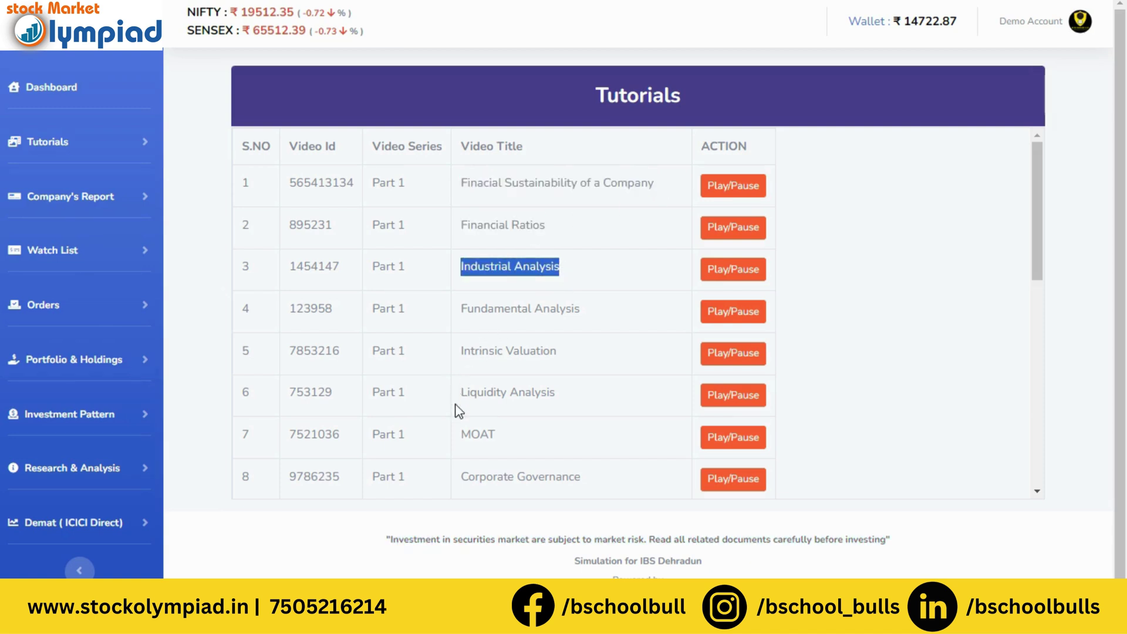
scroll(458, 411, down, 1)
scroll(459, 411, down, 1)
drag(461, 416, 583, 423)
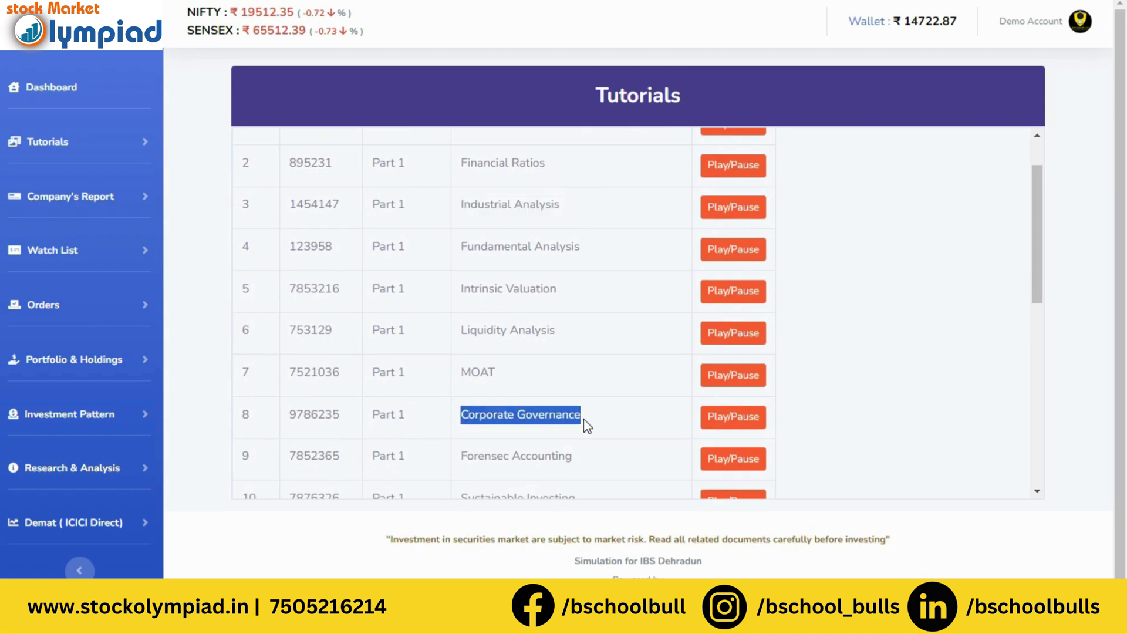
drag(461, 460, 567, 460)
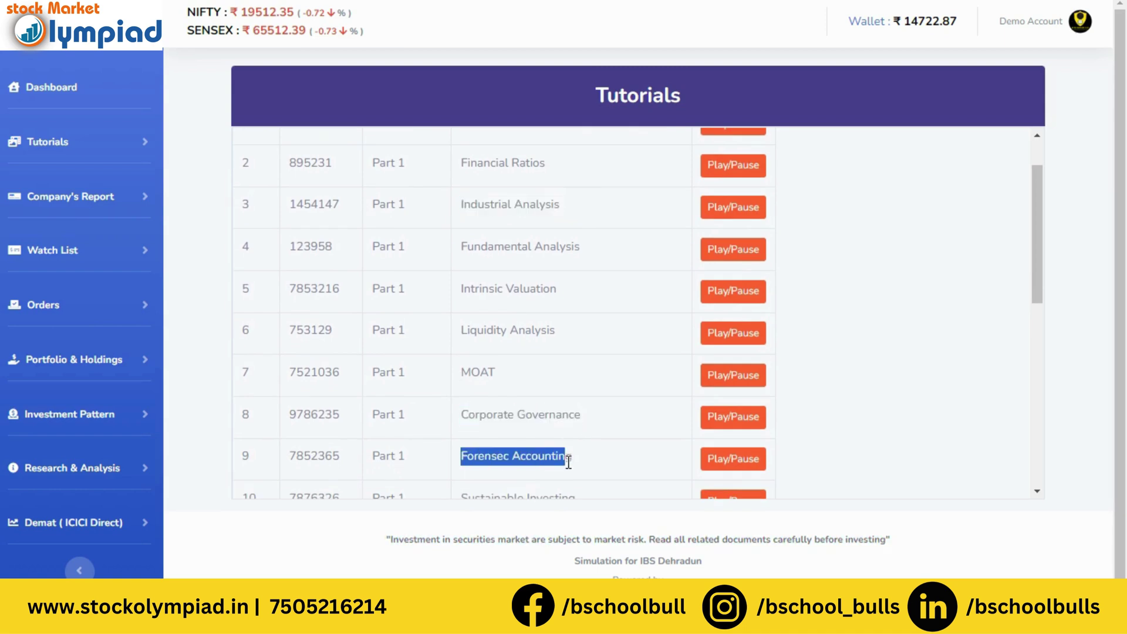
scroll(568, 462, down, 3)
scroll(567, 462, up, 5)
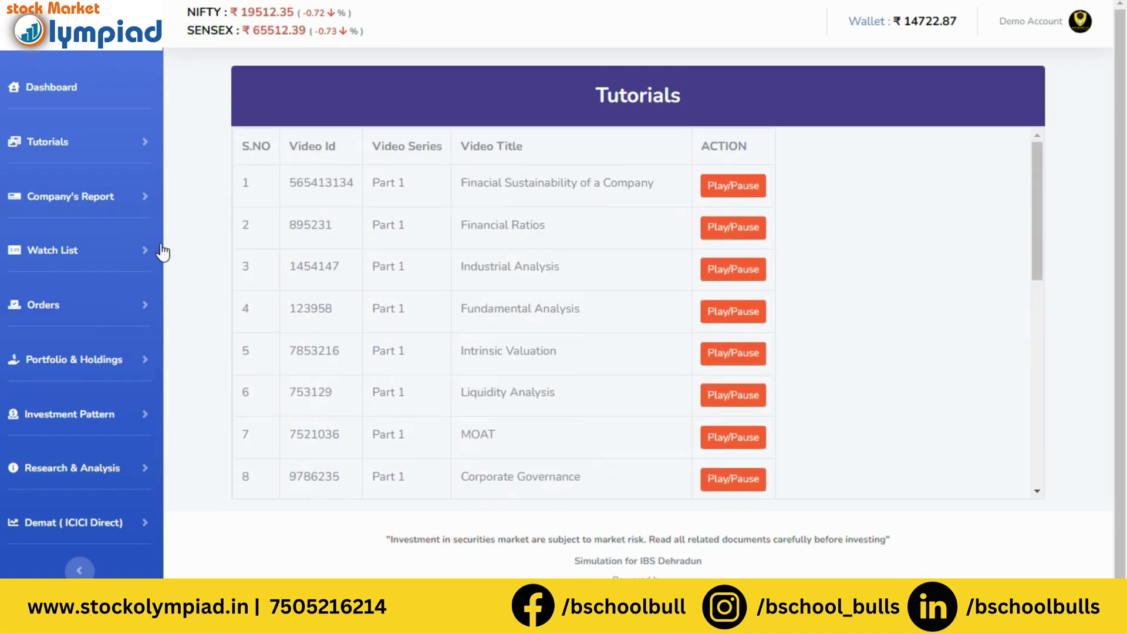
Open the listed company portfolio from the company reports and reduce the page zoom one level
click(141, 205)
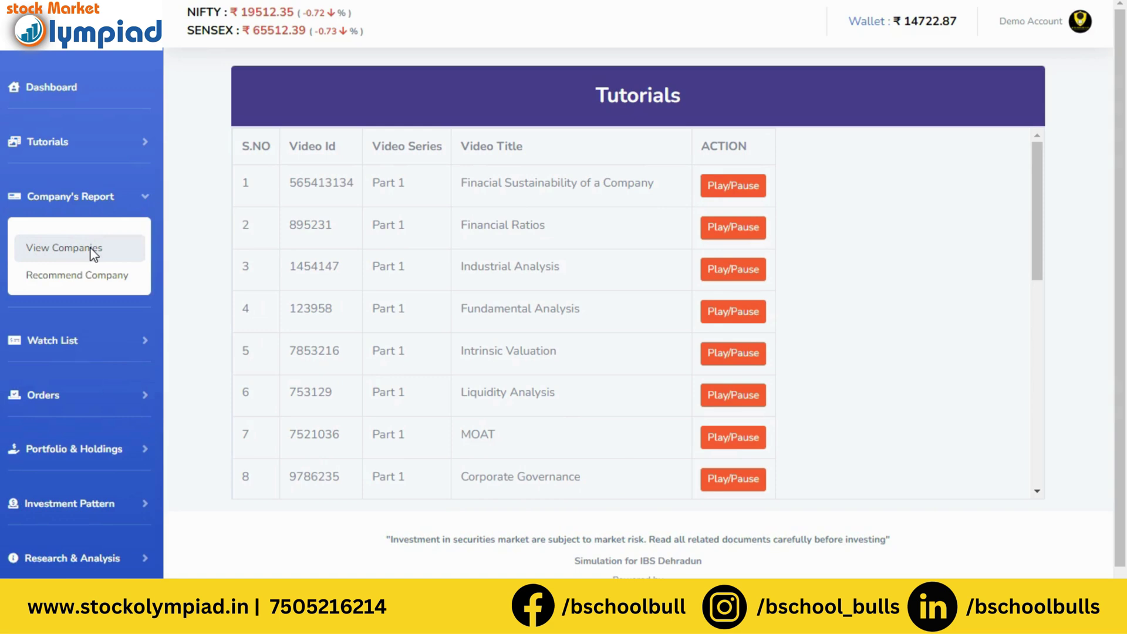
click(65, 247)
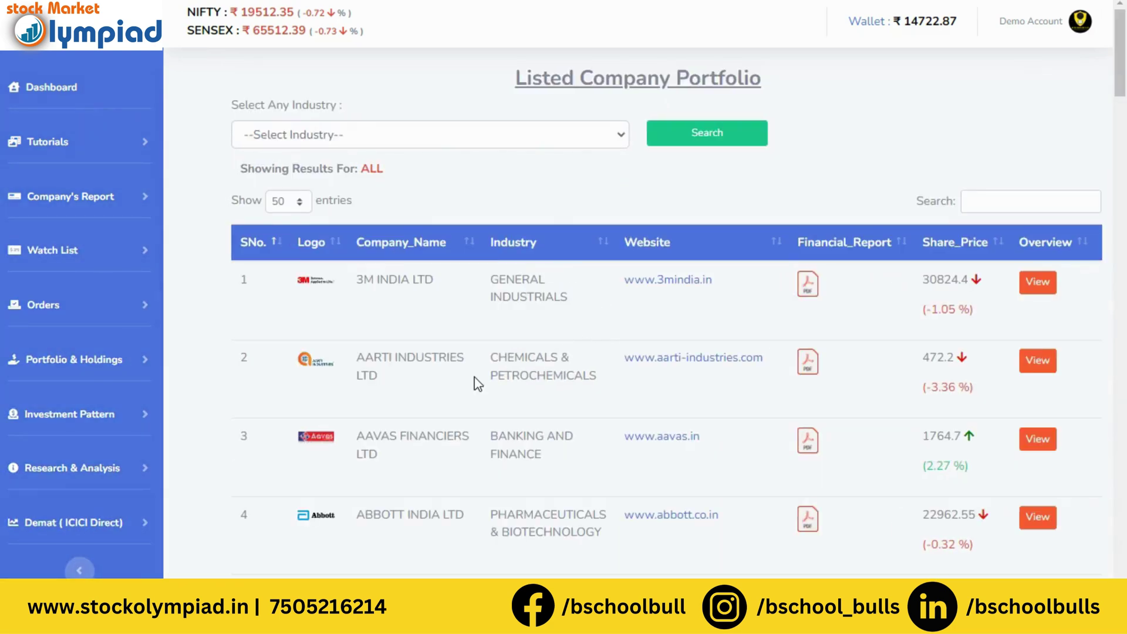
key(ctrl+minus)
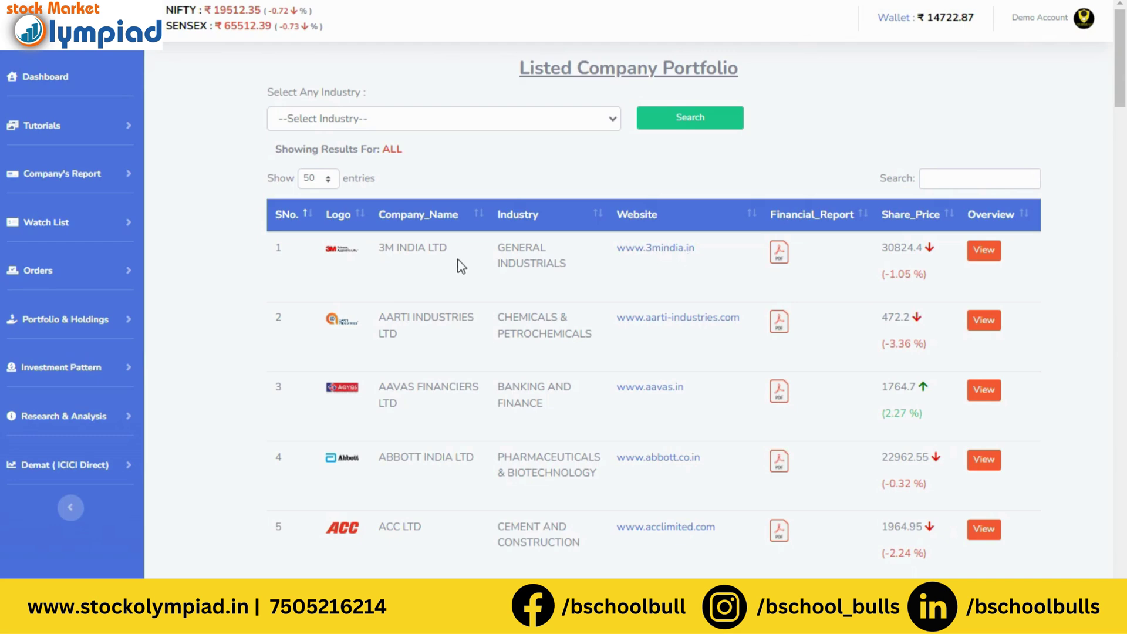
View the financial-year reports and the SWOT quick view for 3M India Ltd, closing each dialog
click(776, 258)
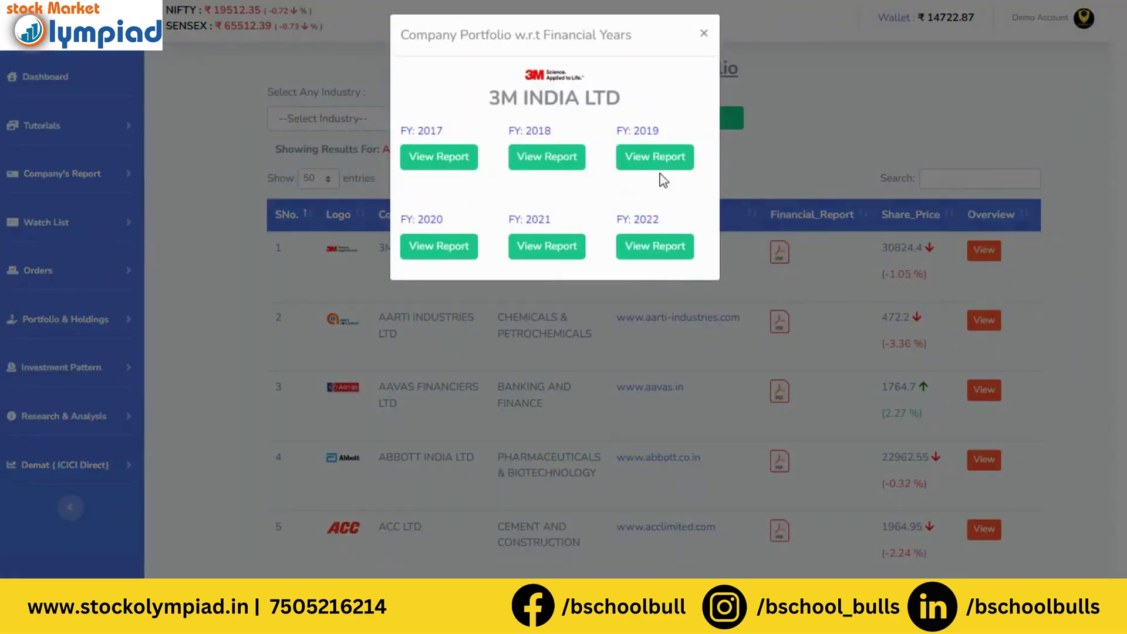
click(703, 35)
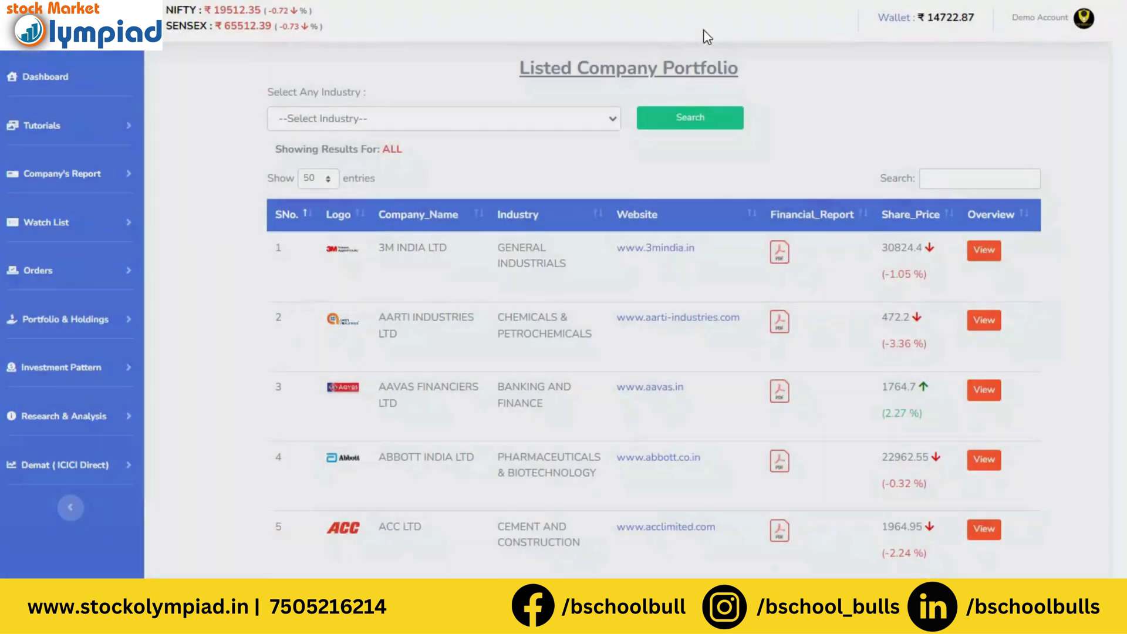
click(994, 251)
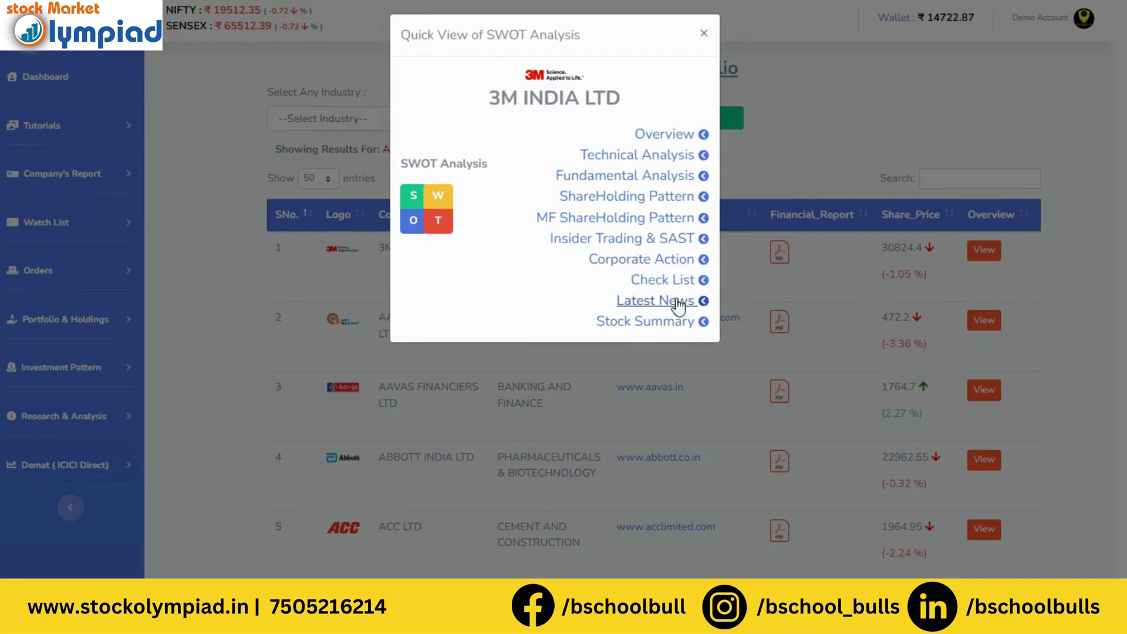
click(704, 34)
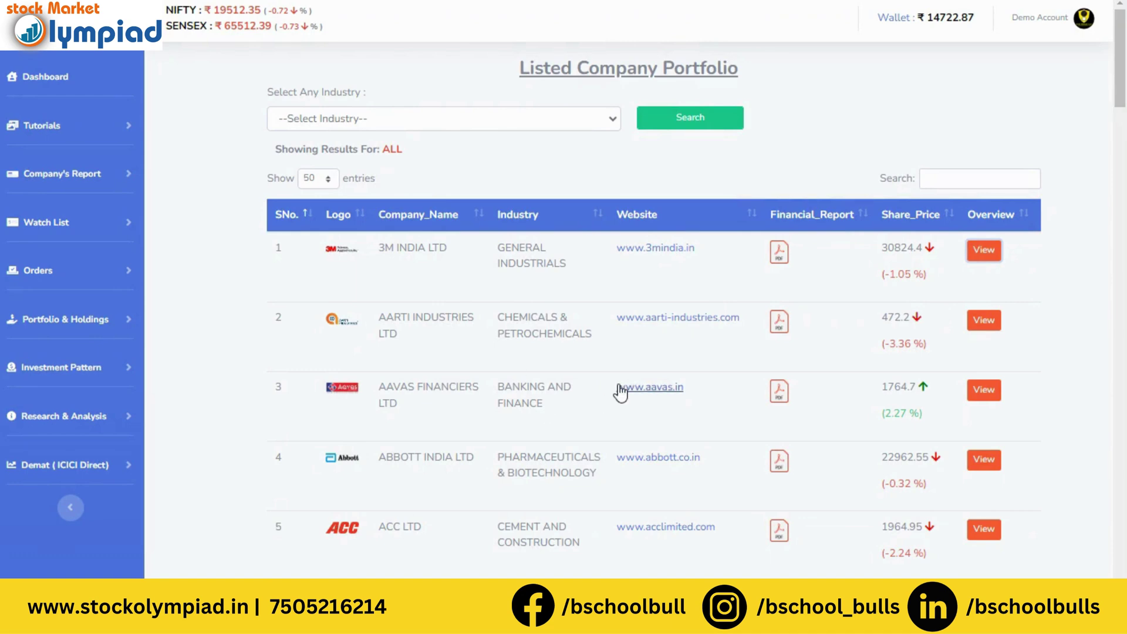
Filter the listed company portfolio by the Banking and Finance industry
scroll(619, 390, down, 2)
scroll(620, 390, up, 2)
click(447, 126)
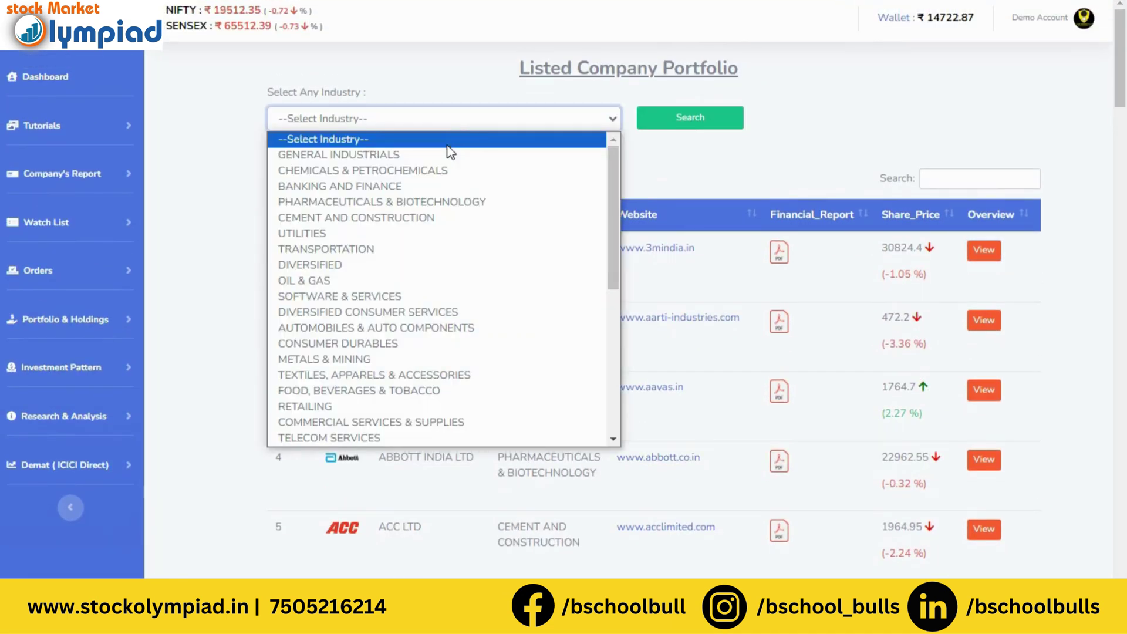
click(451, 186)
click(695, 128)
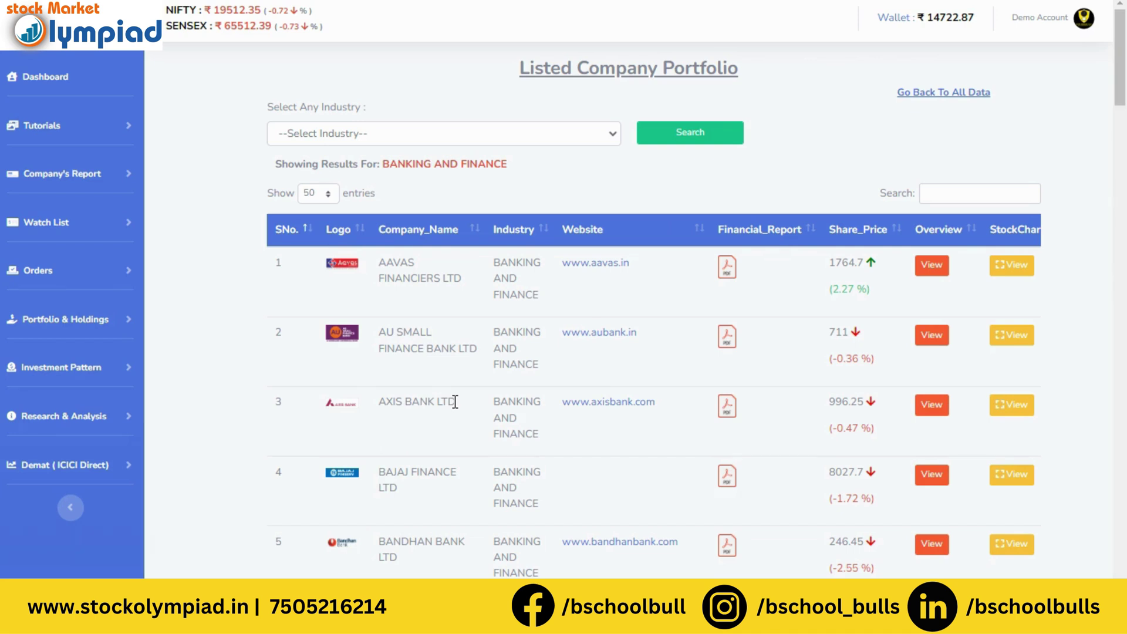
Browse the filtered companies from Aavas Financiers Ltd down to Capri Global Capital Ltd
scroll(455, 401, down, 2)
scroll(455, 401, up, 2)
drag(379, 264, 462, 287)
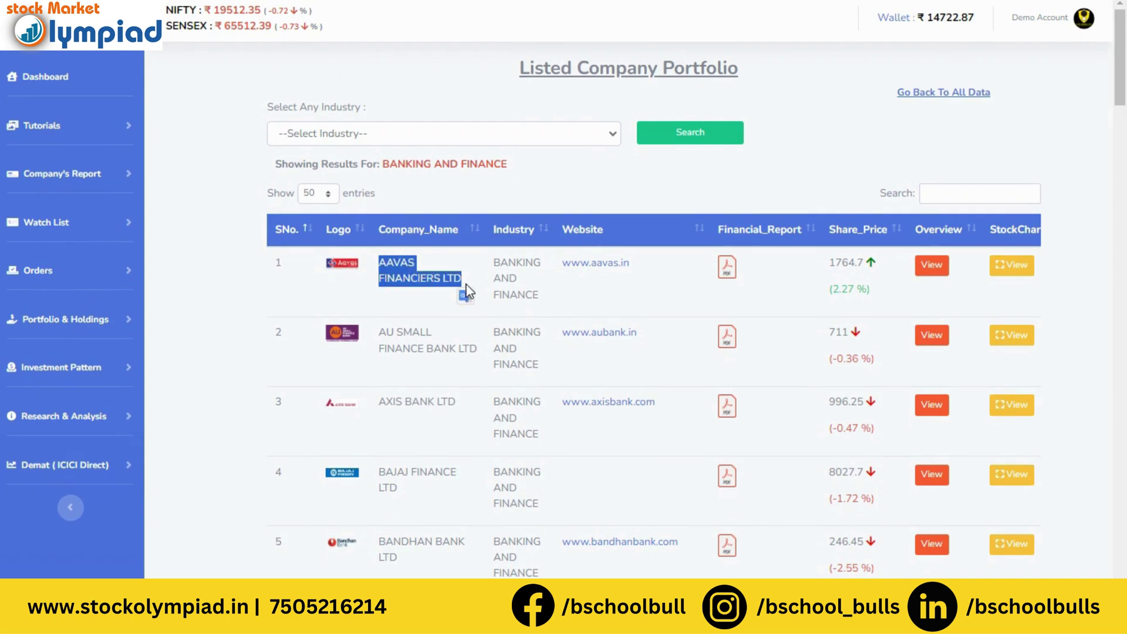
scroll(464, 288, down, 6)
scroll(470, 291, down, 2)
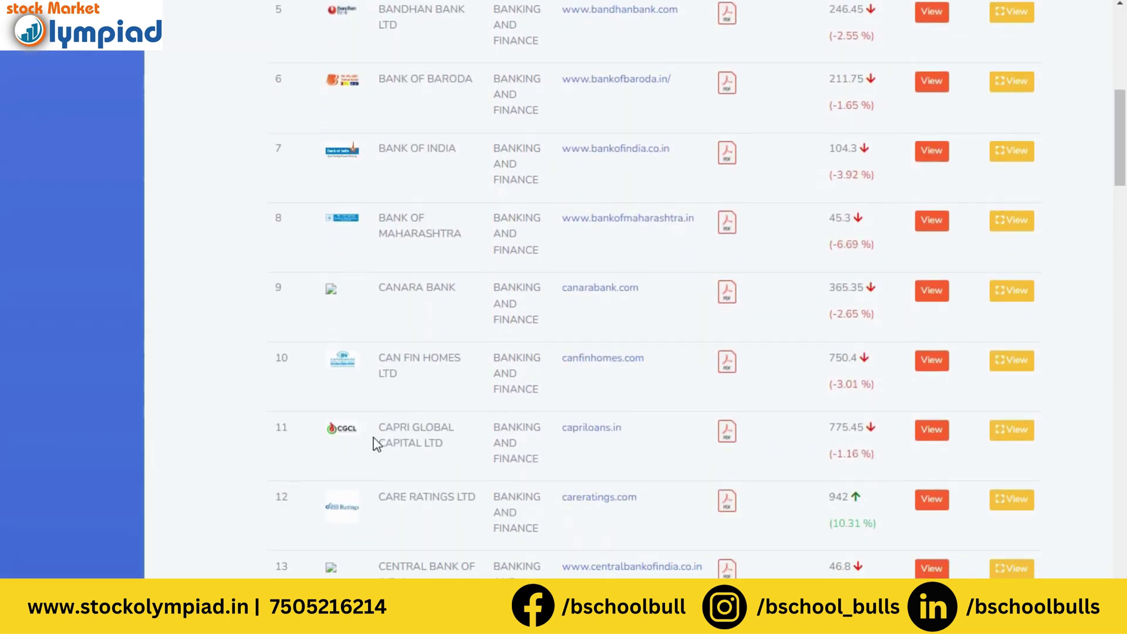
drag(379, 441, 445, 455)
View the financial-year report options for Bajaj Finance Ltd and close the dialog
scroll(447, 455, up, 7)
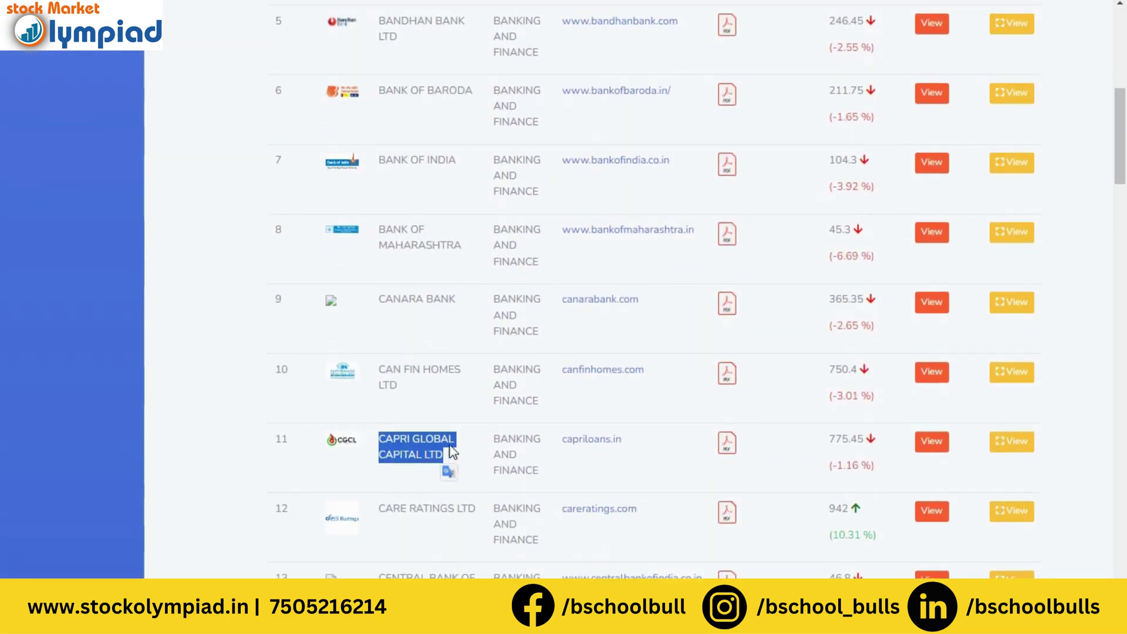
scroll(453, 452, up, 2)
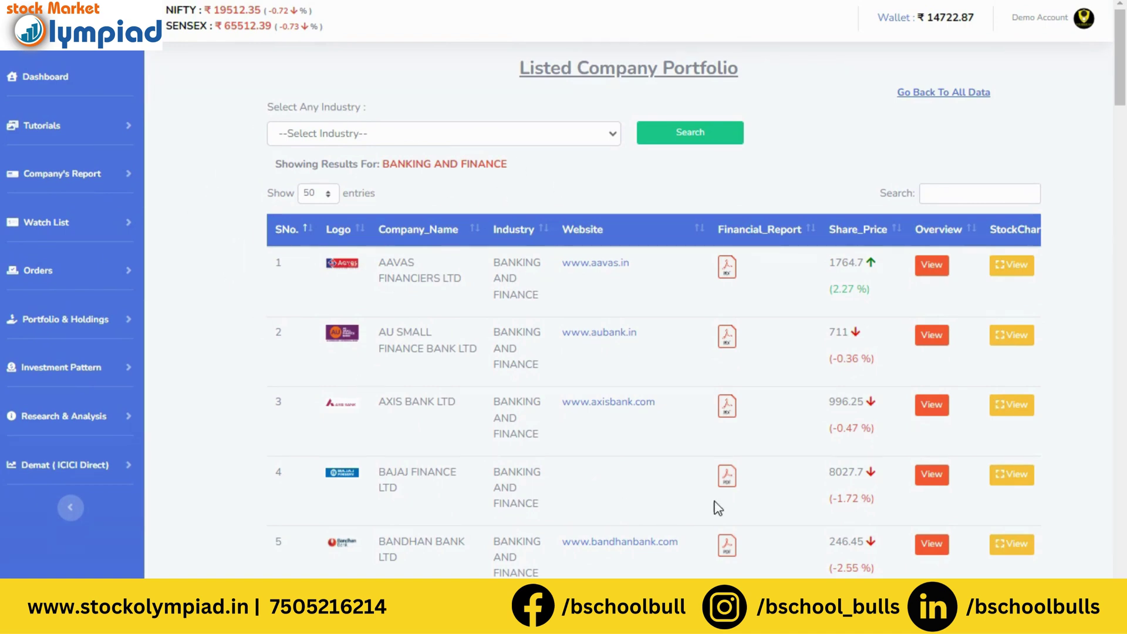
click(728, 481)
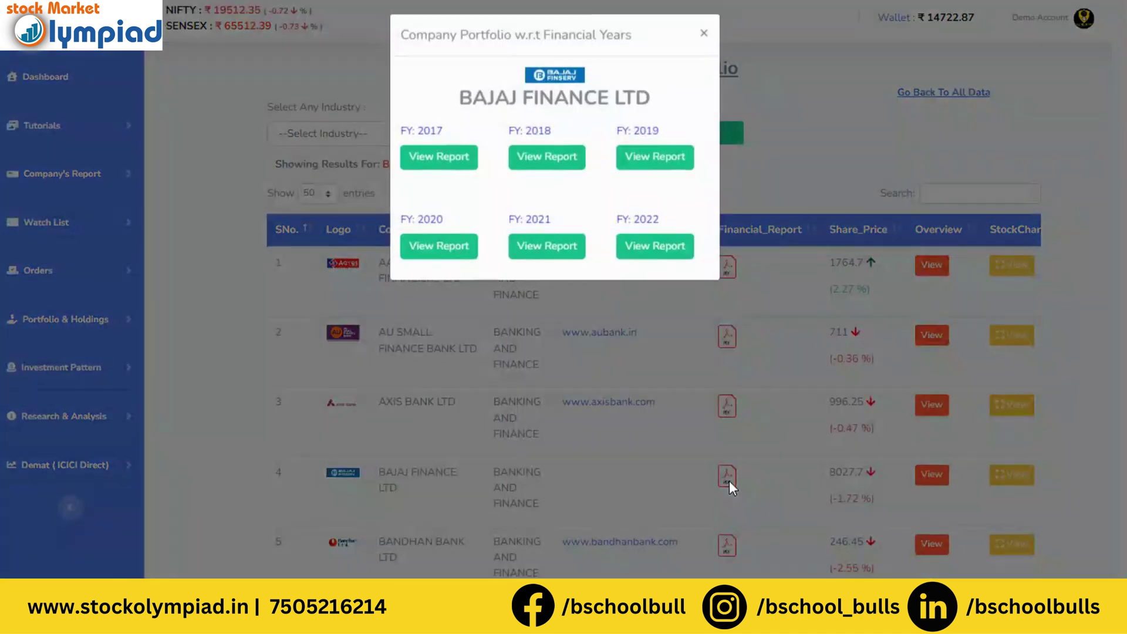
click(704, 33)
Open the Recommend Company form and examine its company name and company website fields
click(98, 174)
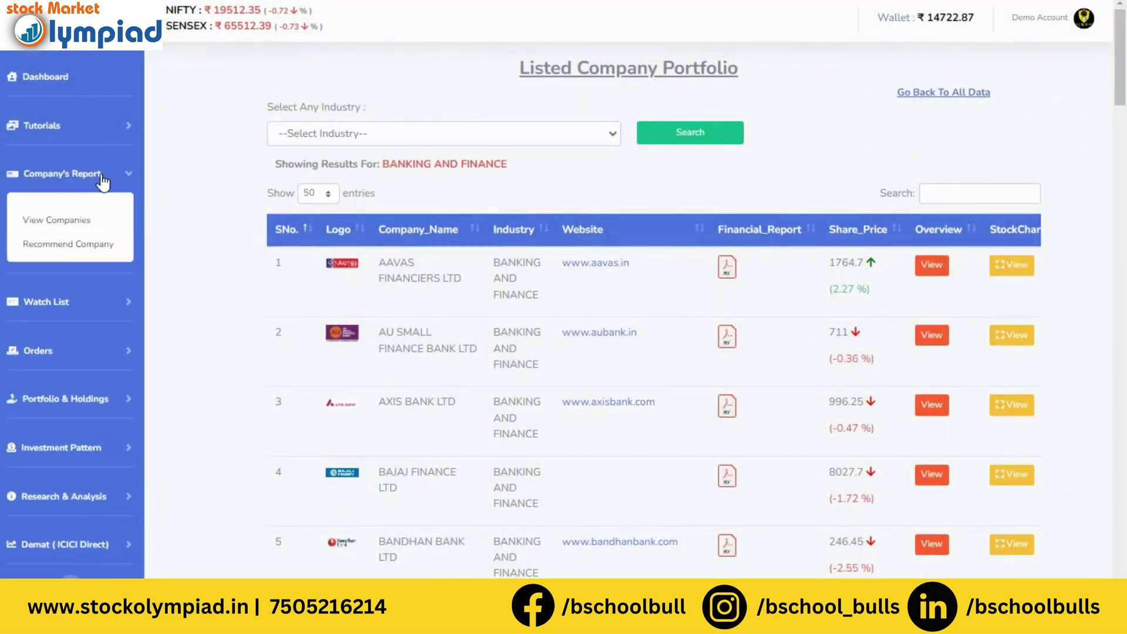
click(61, 245)
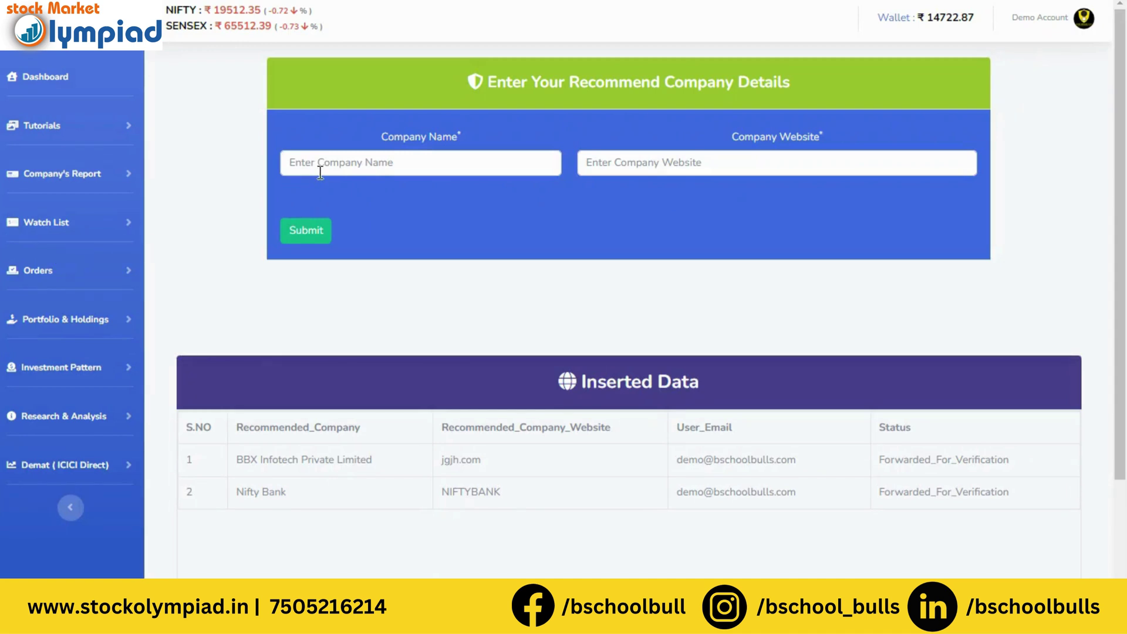
click(320, 170)
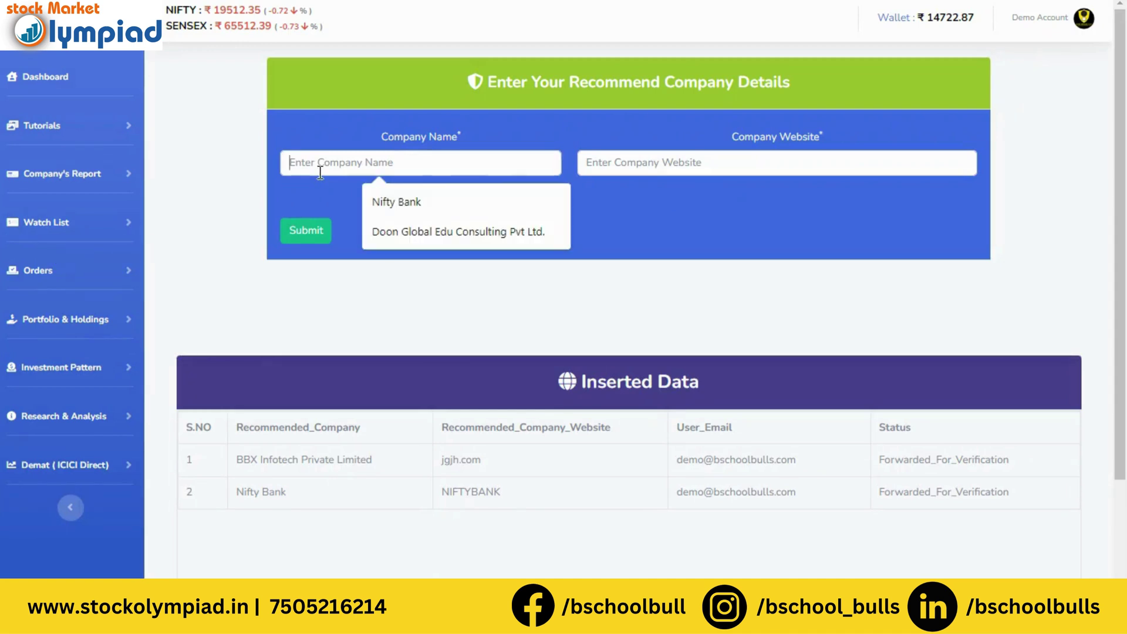
click(640, 171)
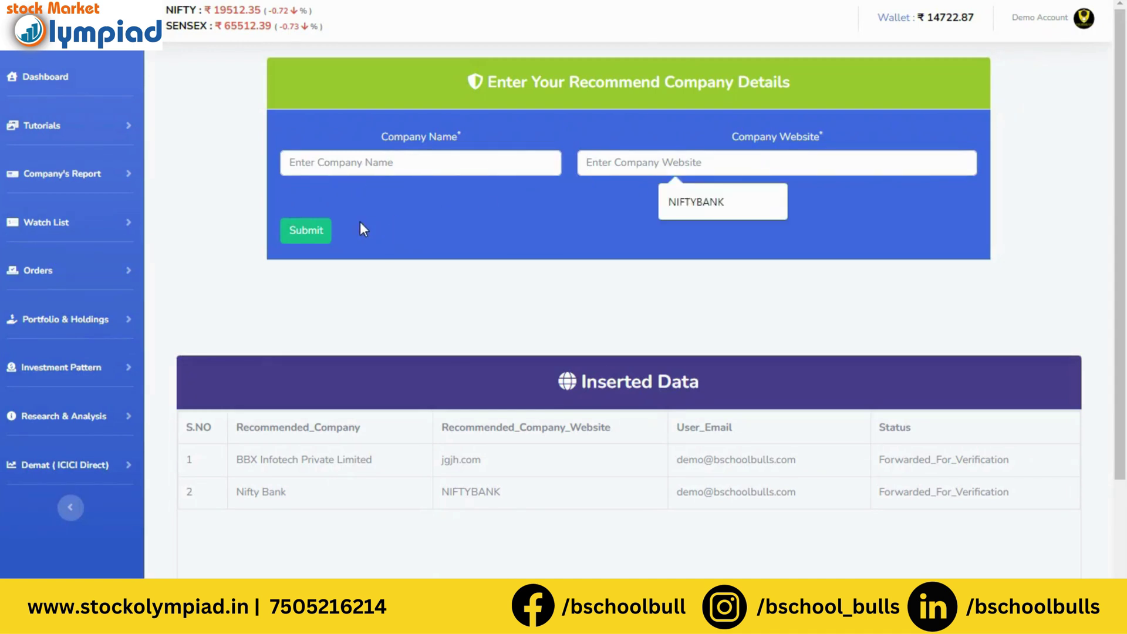
click(352, 275)
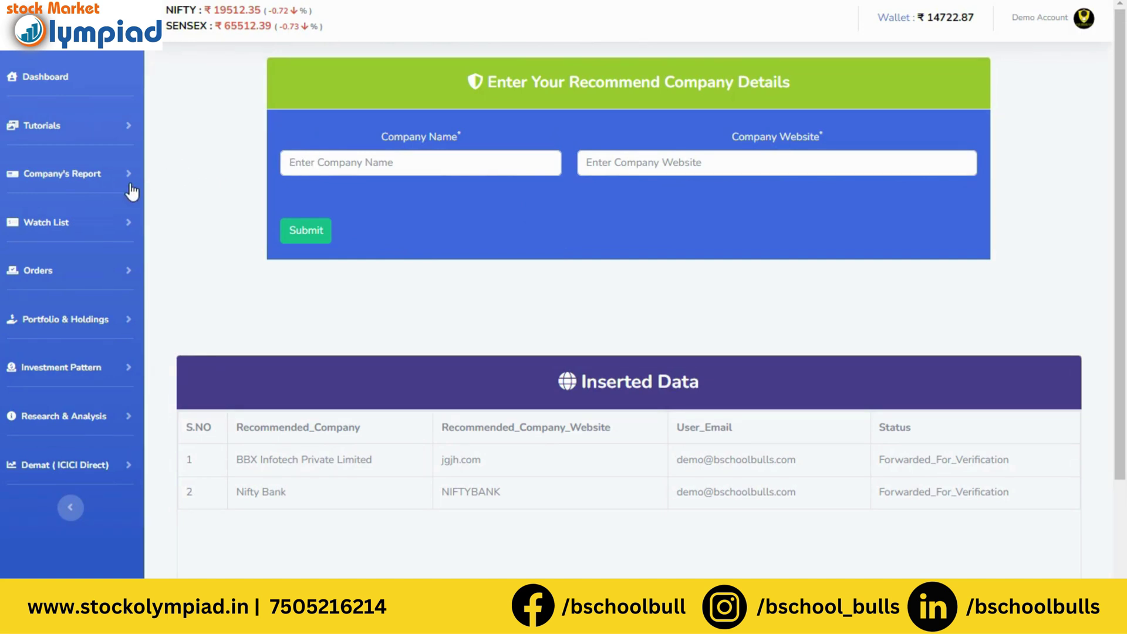
Open the watchlists, search stocks for "uti" and add Firstsource Solutions Ltd to Watchlist-1
click(103, 229)
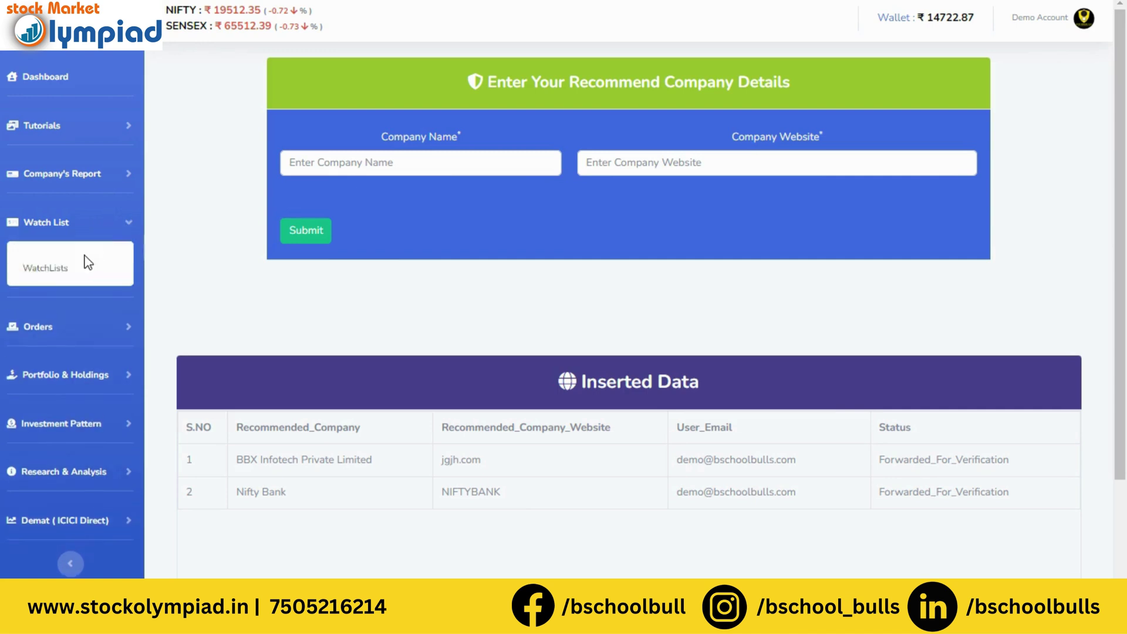
click(86, 271)
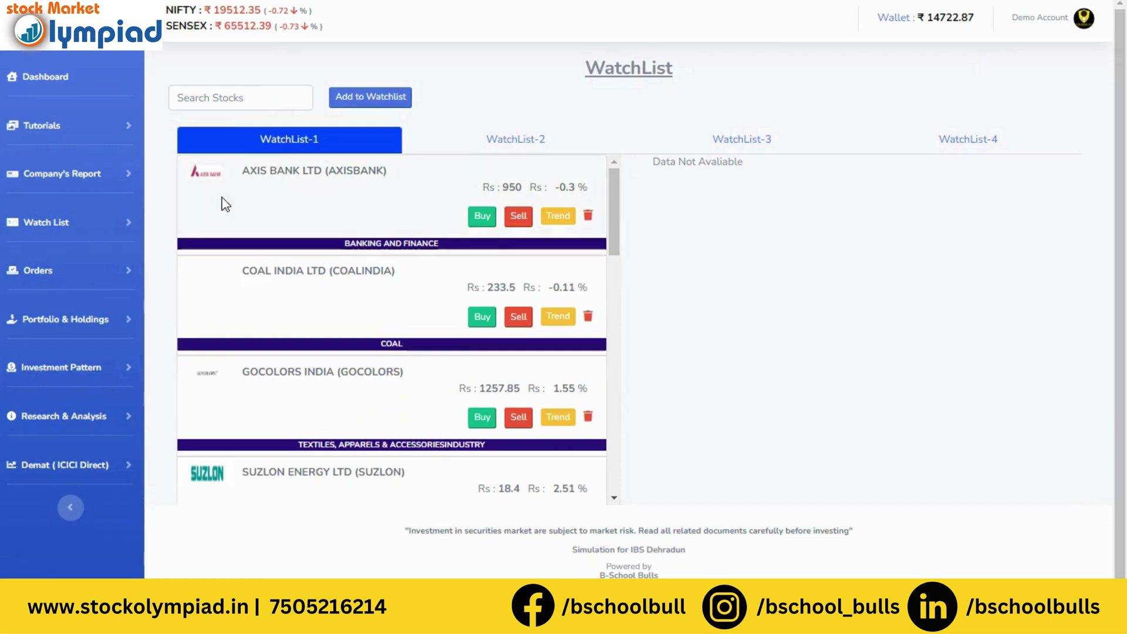
click(233, 103)
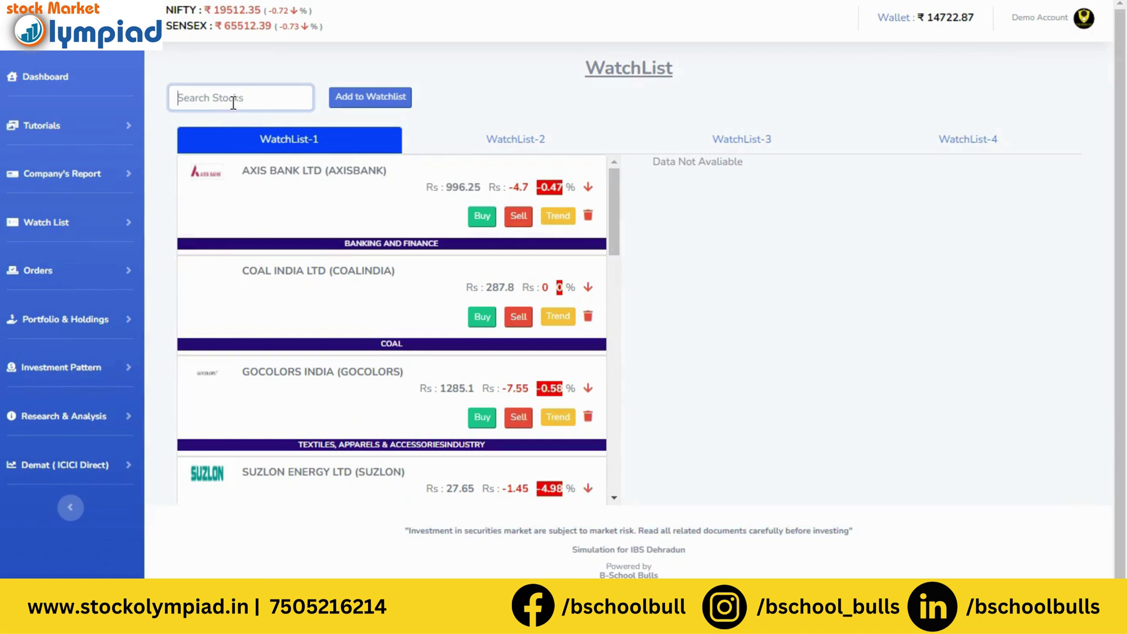
text(uti)
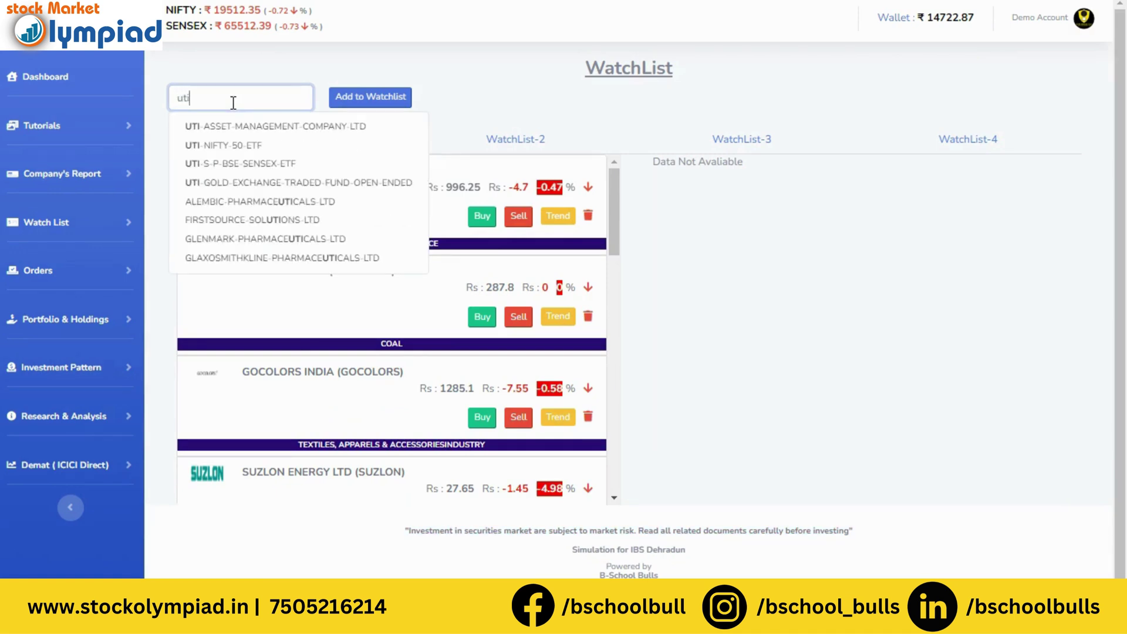
click(276, 220)
click(381, 95)
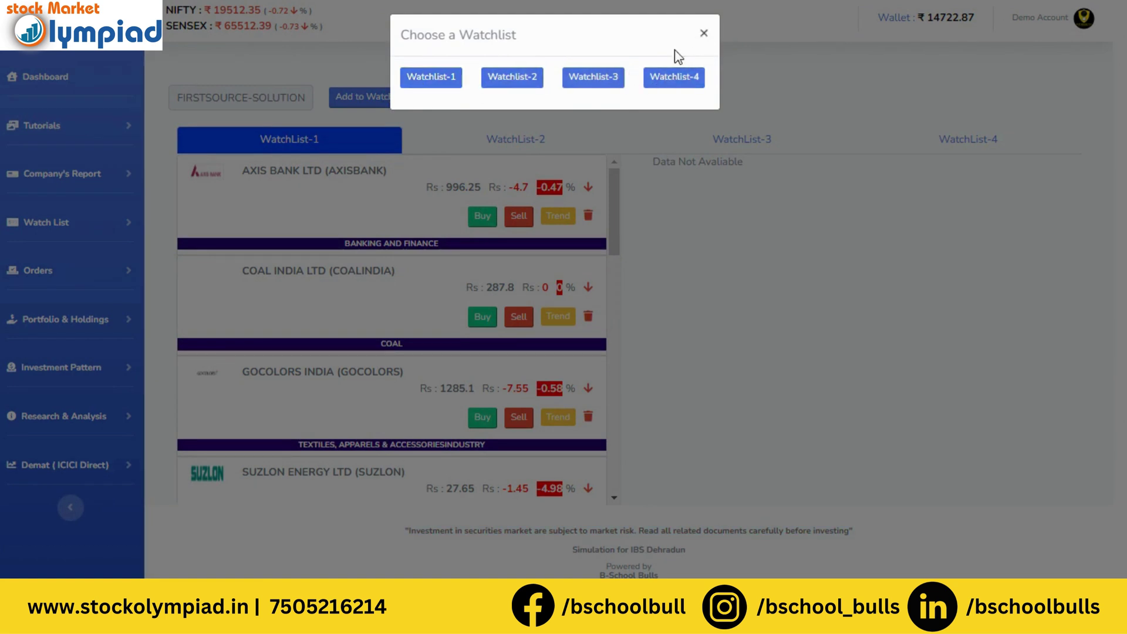
click(460, 80)
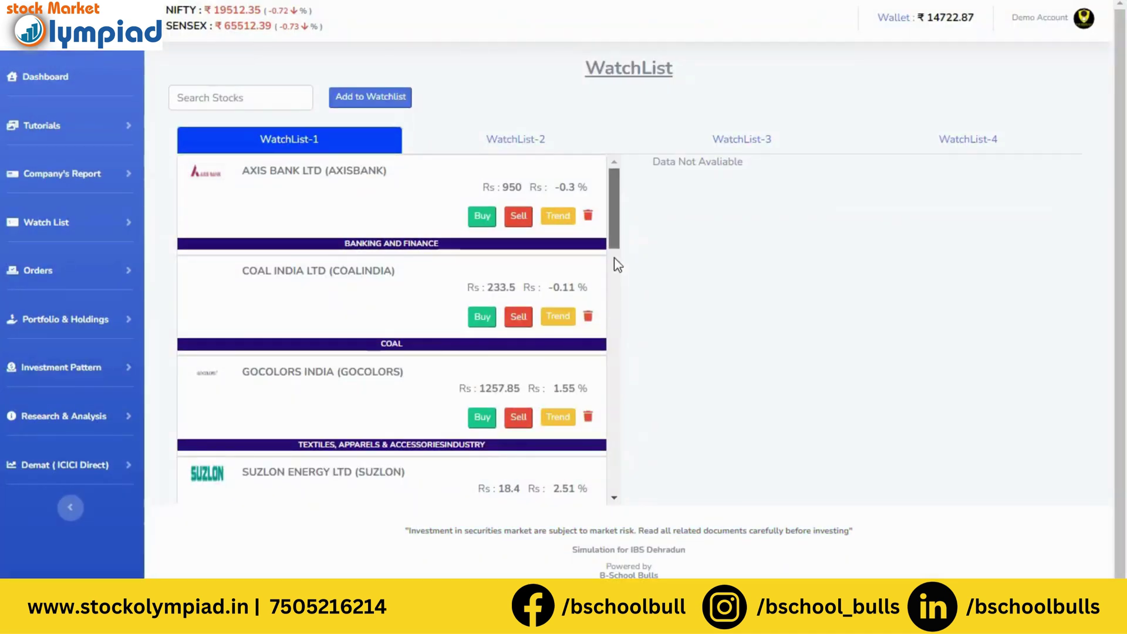
Find Firstsource Solutions Ltd at the end of WatchList-1 and display its trend chart
drag(614, 235, 601, 552)
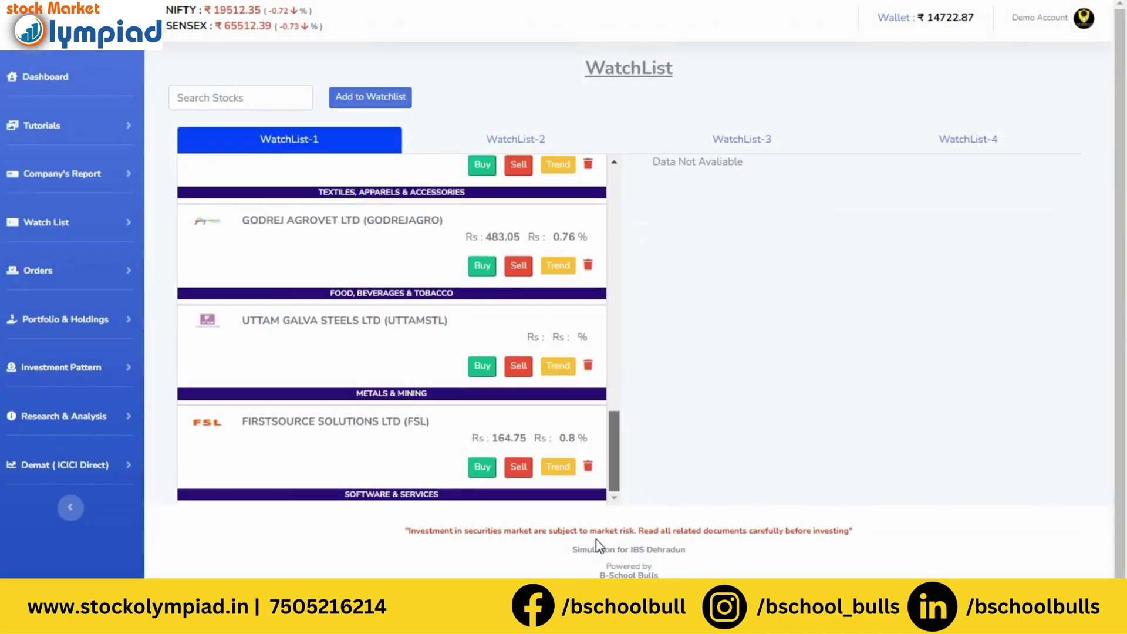
double_click(268, 422)
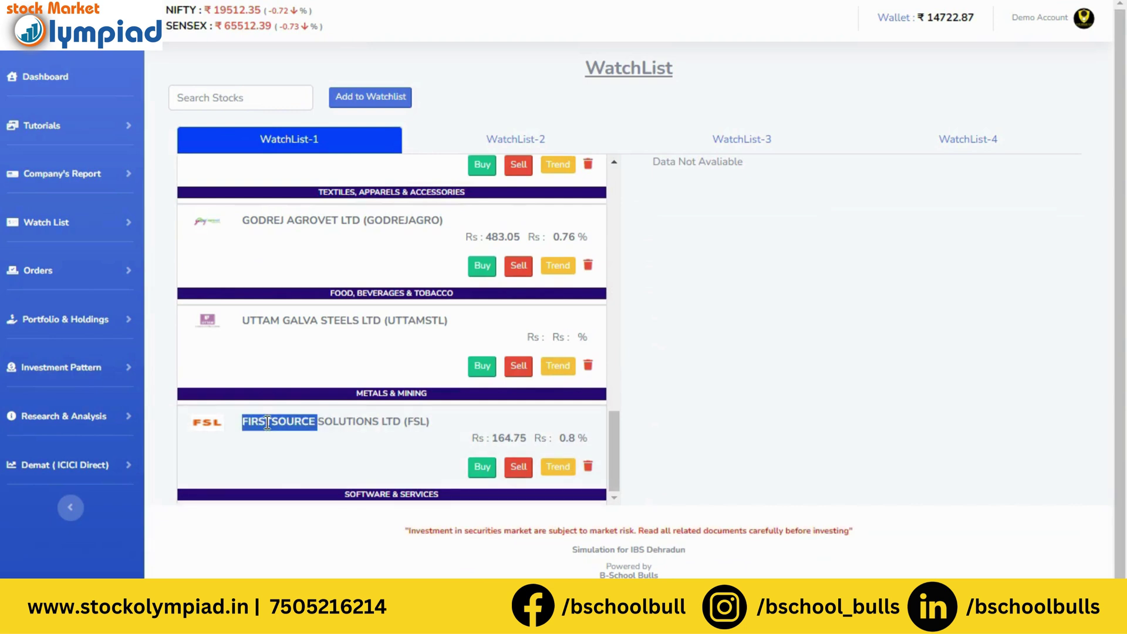
click(552, 469)
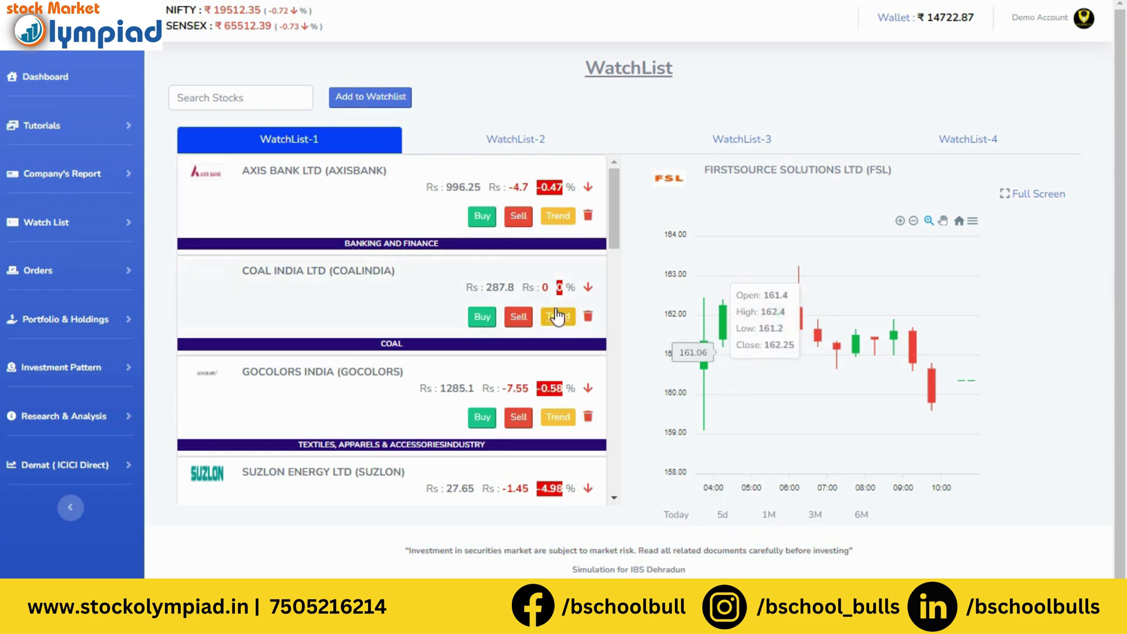
Fill in a buy order for Axis Bank Ltd with quantity 2 and the reason "reason", and close the form without buying
click(482, 216)
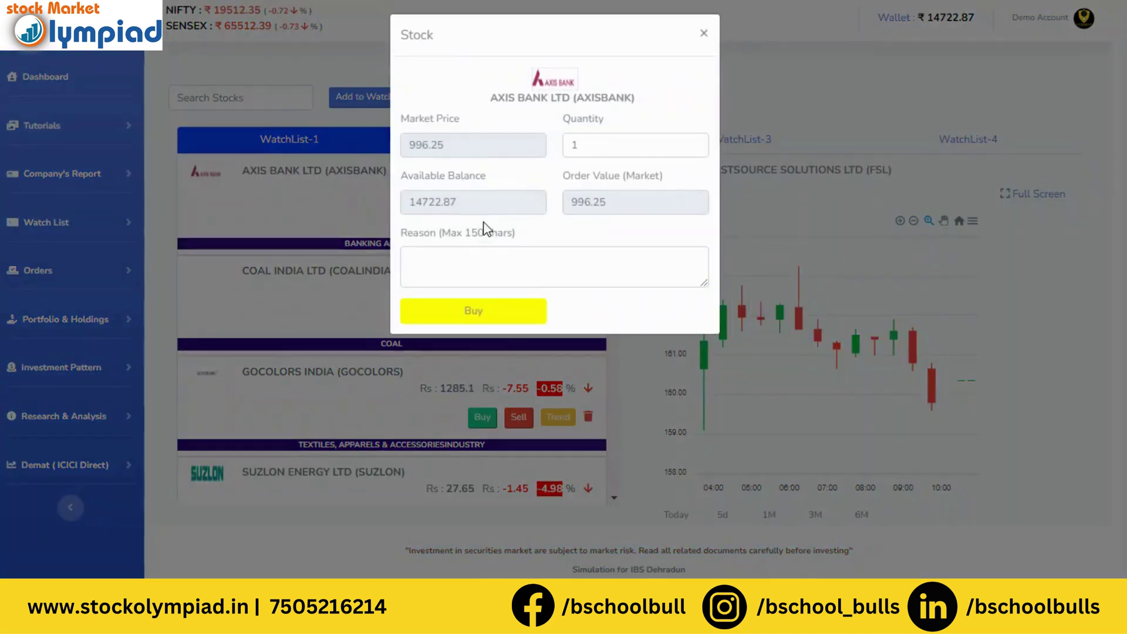
click(598, 152)
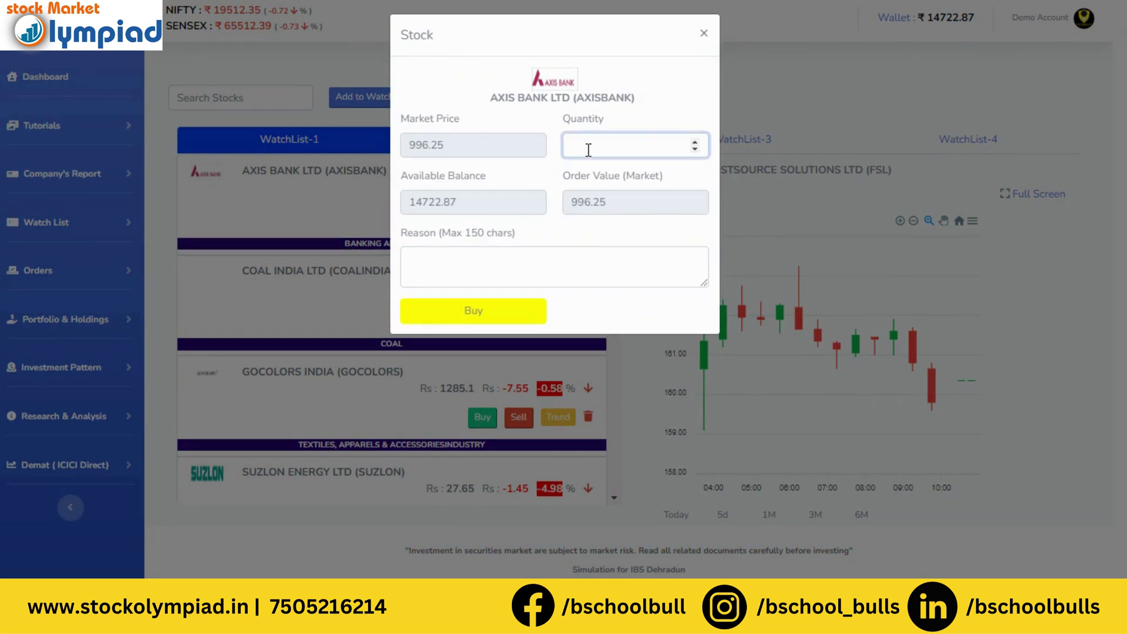
text(2)
drag(406, 203, 457, 202)
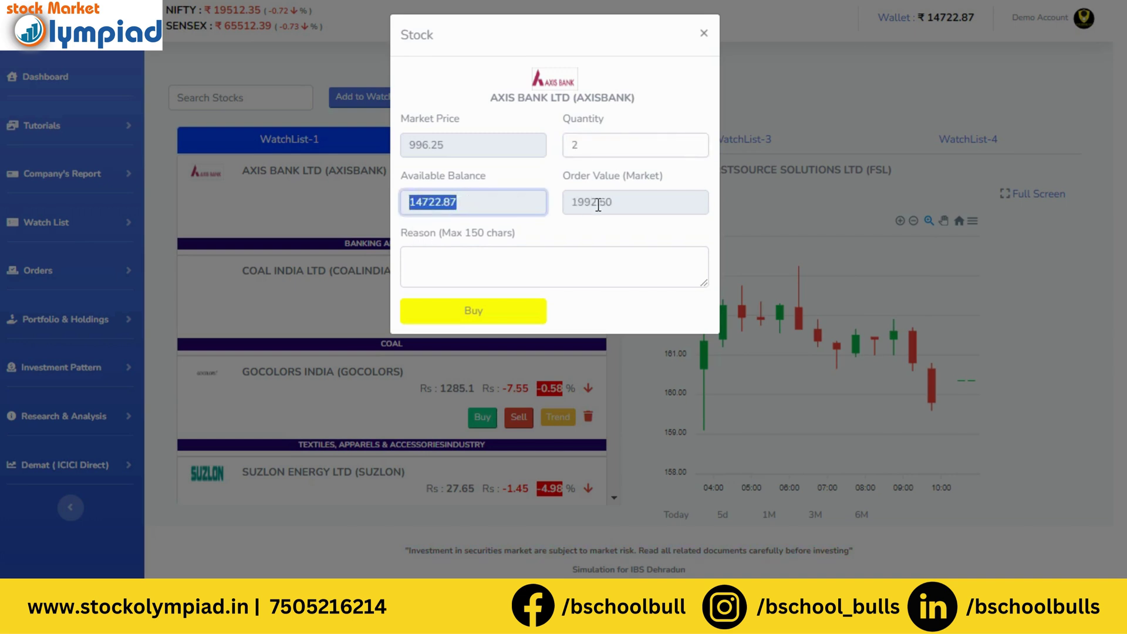
drag(615, 202, 570, 202)
drag(480, 203, 421, 204)
click(444, 259)
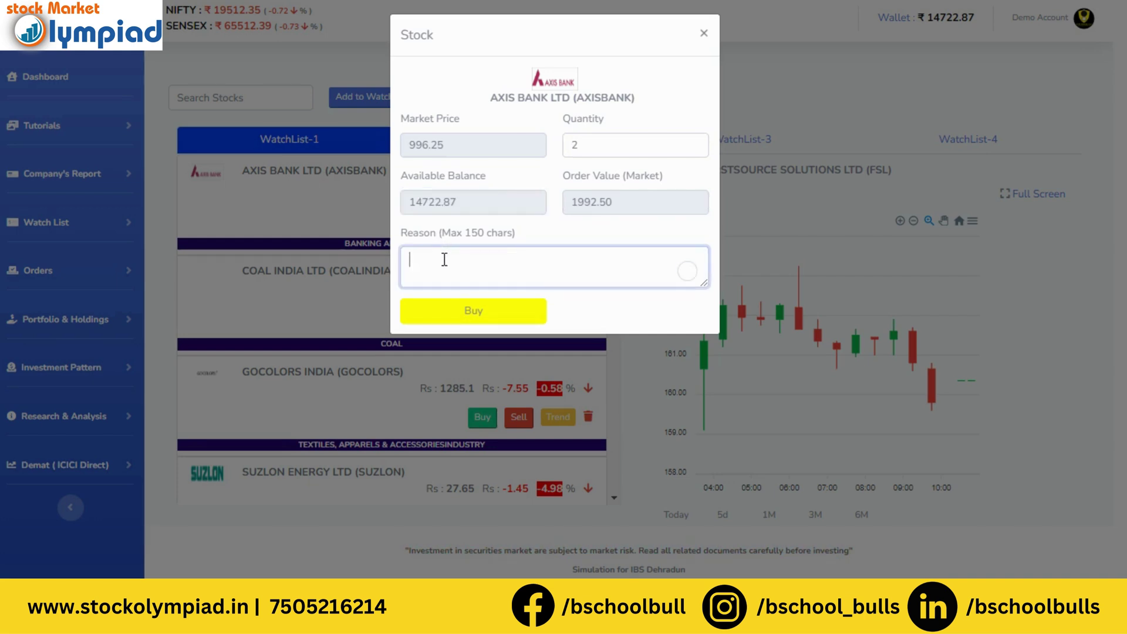
text(reason)
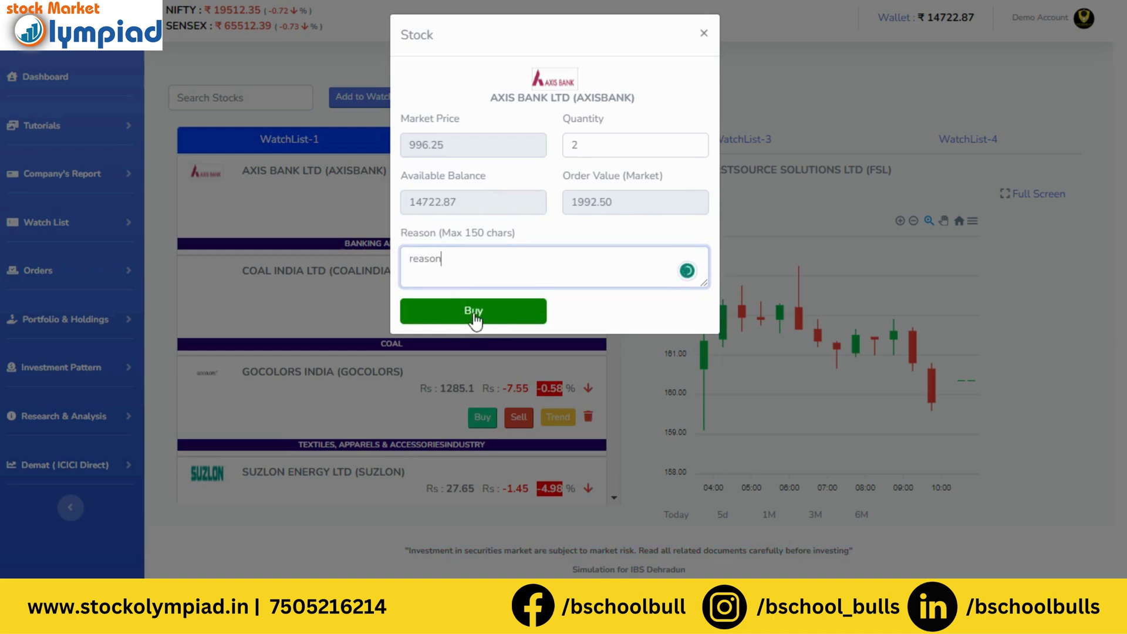
click(704, 33)
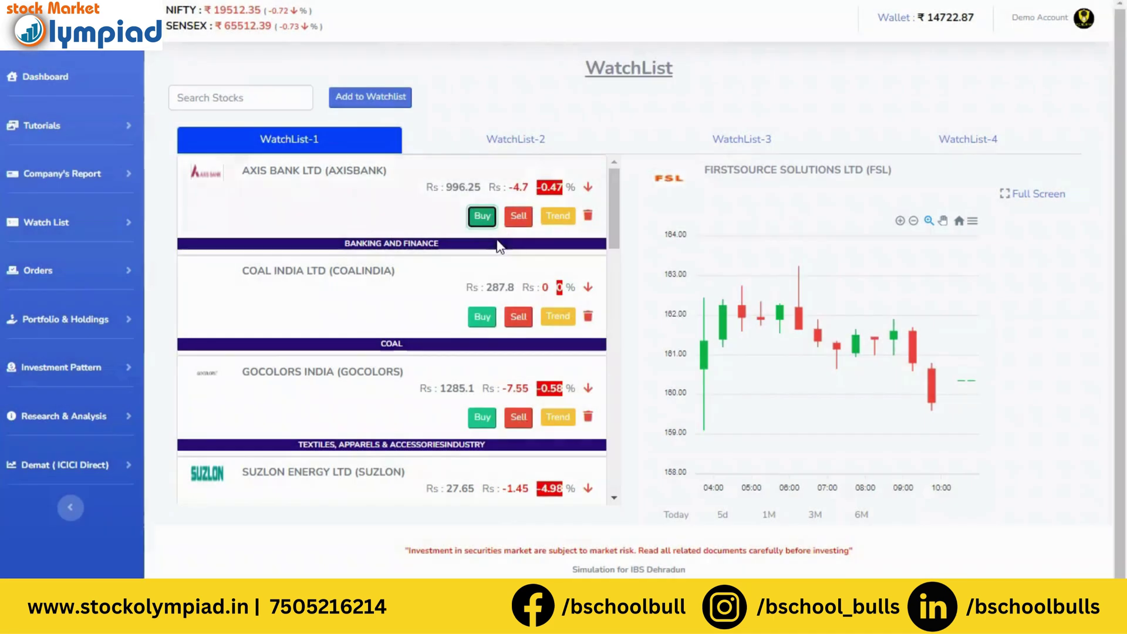
Open the sell form for Axis Bank Ltd, set the quantity to 2, check the reason text and close it without selling
click(528, 223)
click(592, 147)
key(BackSpace)
text(2)
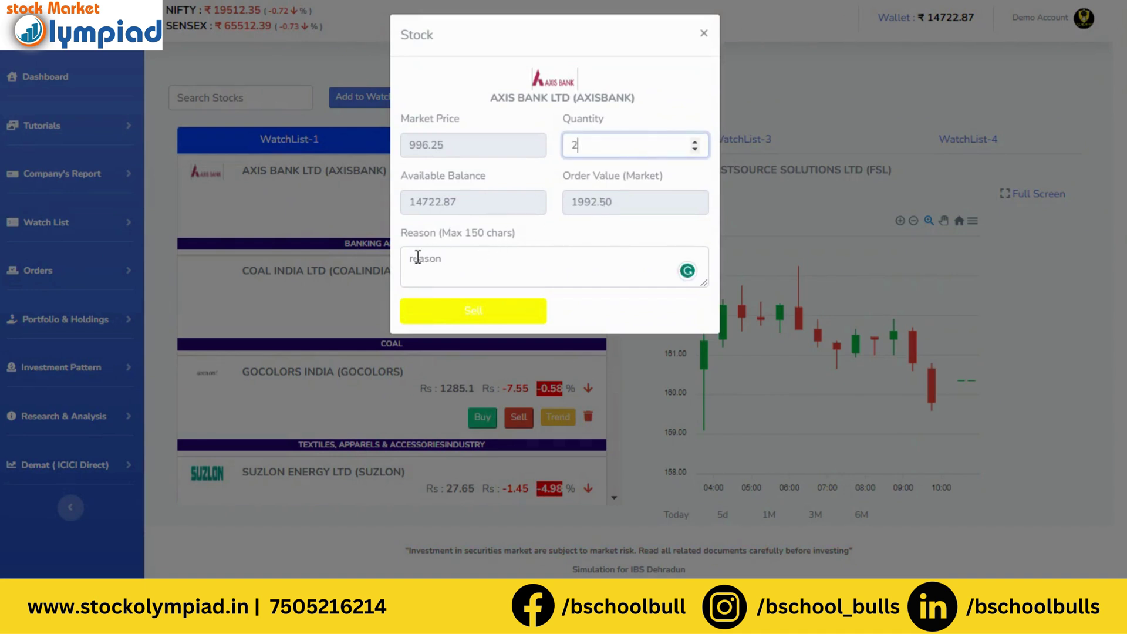
drag(410, 258, 455, 259)
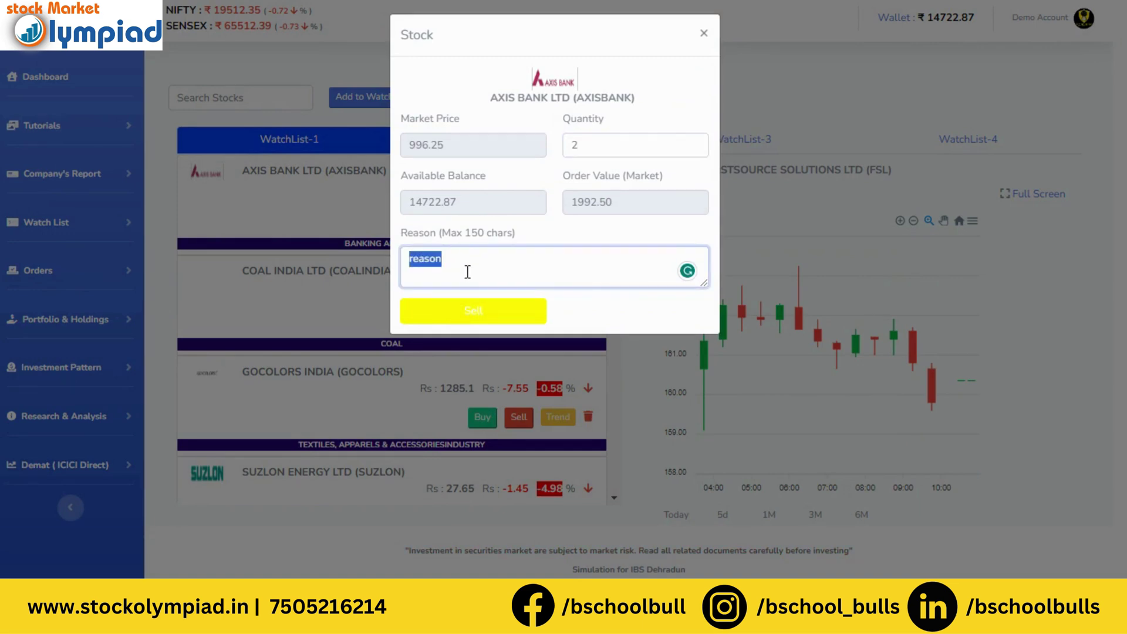
click(467, 272)
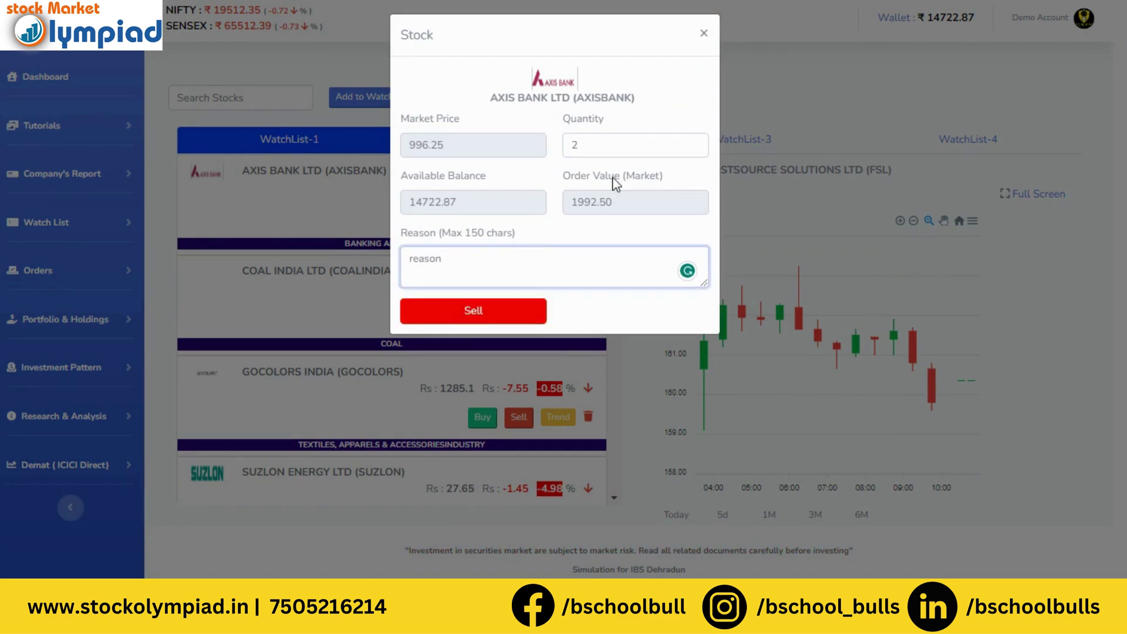
click(702, 36)
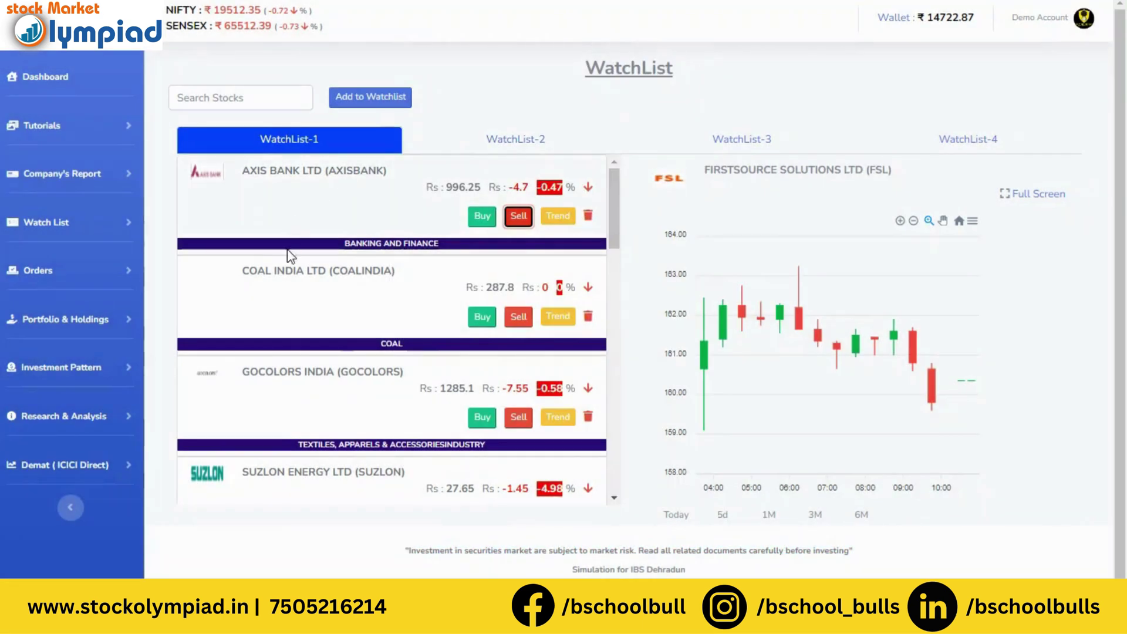
Open the executed orders and examine the 23-09-22 COALINDIA buy entry's date, stock, quantity, order value, brokerage and order total
click(107, 270)
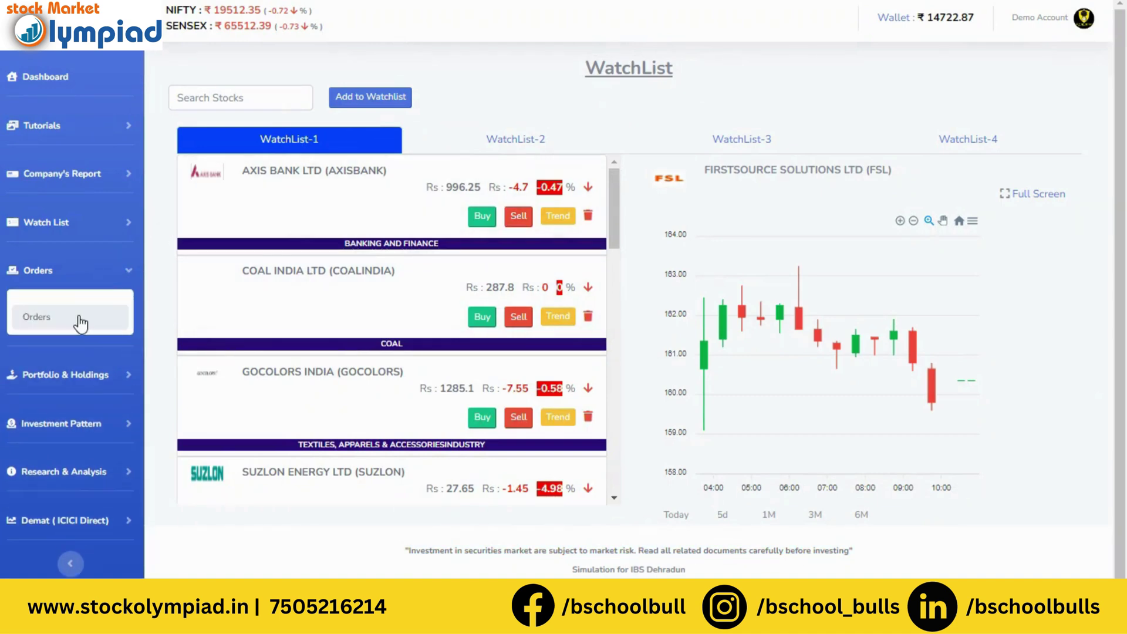
click(80, 322)
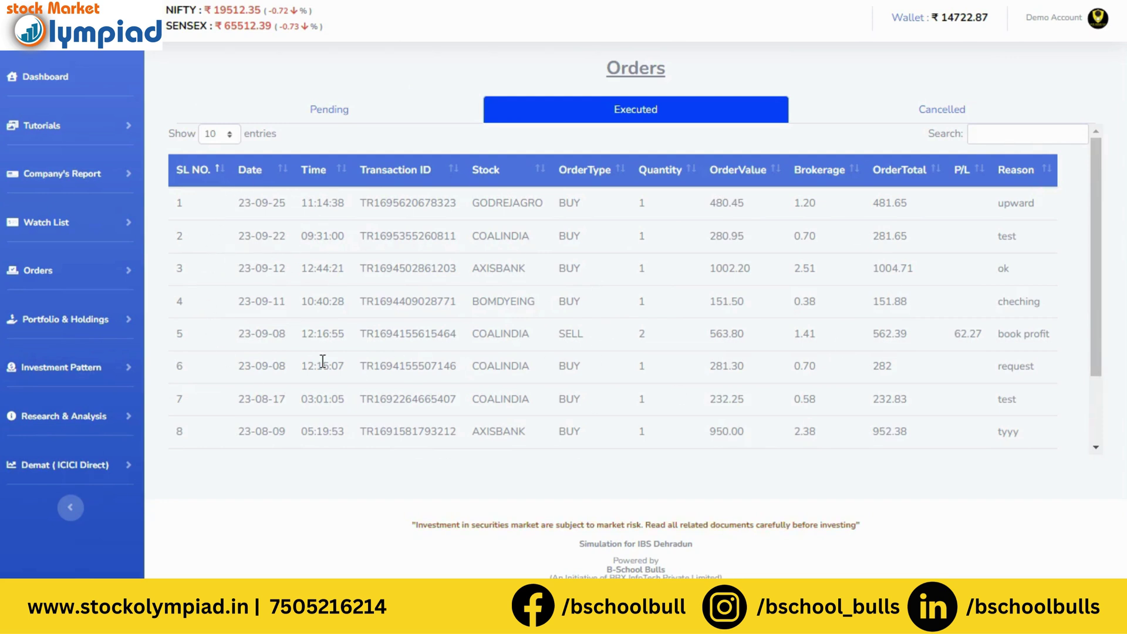
drag(240, 236, 348, 239)
drag(470, 236, 534, 243)
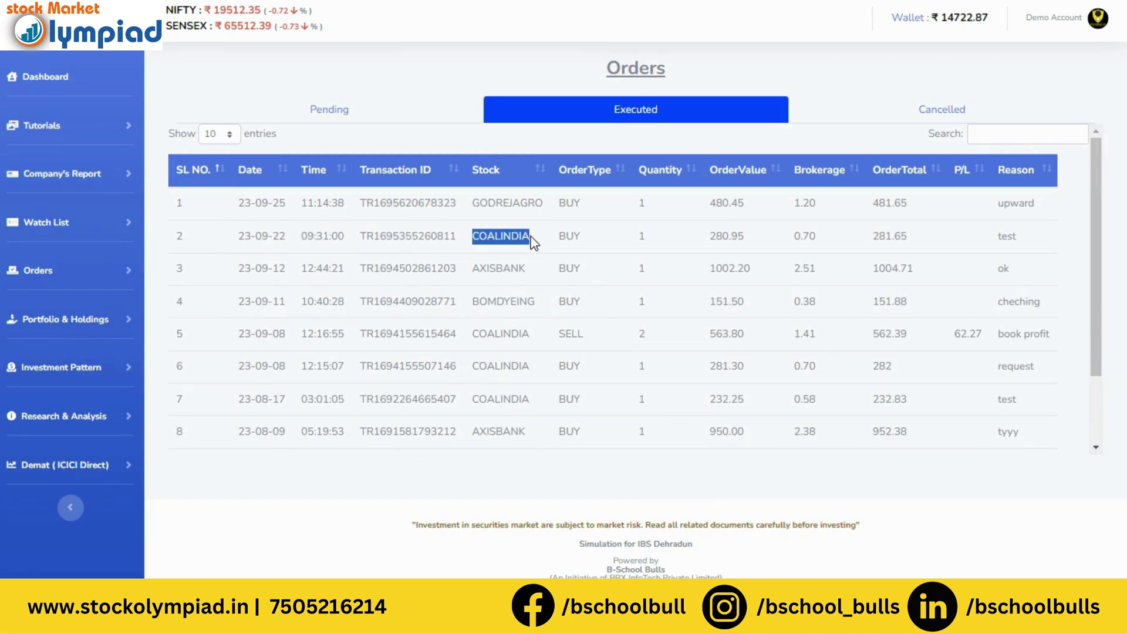
drag(632, 242, 646, 237)
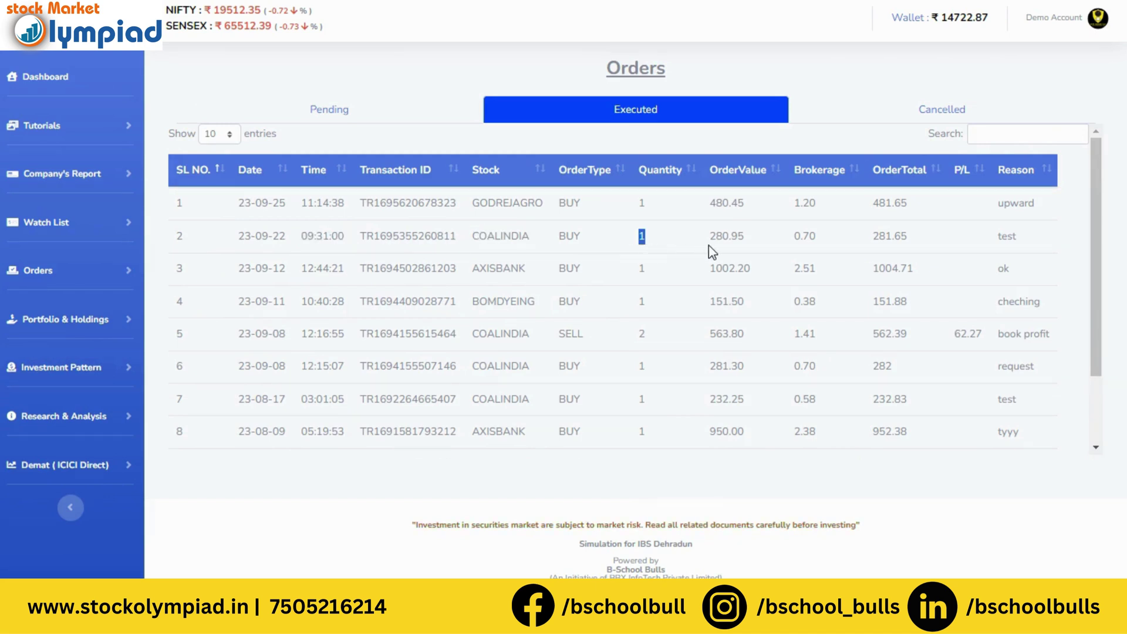
drag(712, 251, 769, 247)
double_click(810, 237)
double_click(889, 237)
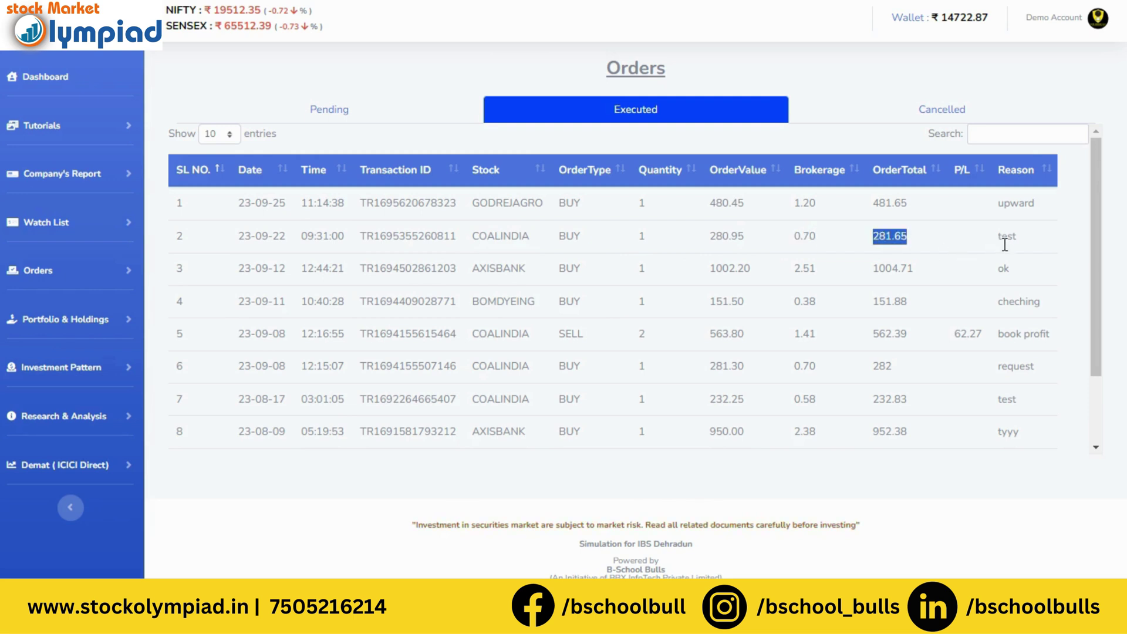
Examine the profit/loss, reason and brokerage of the COALINDIA sell order in the executed orders
double_click(962, 334)
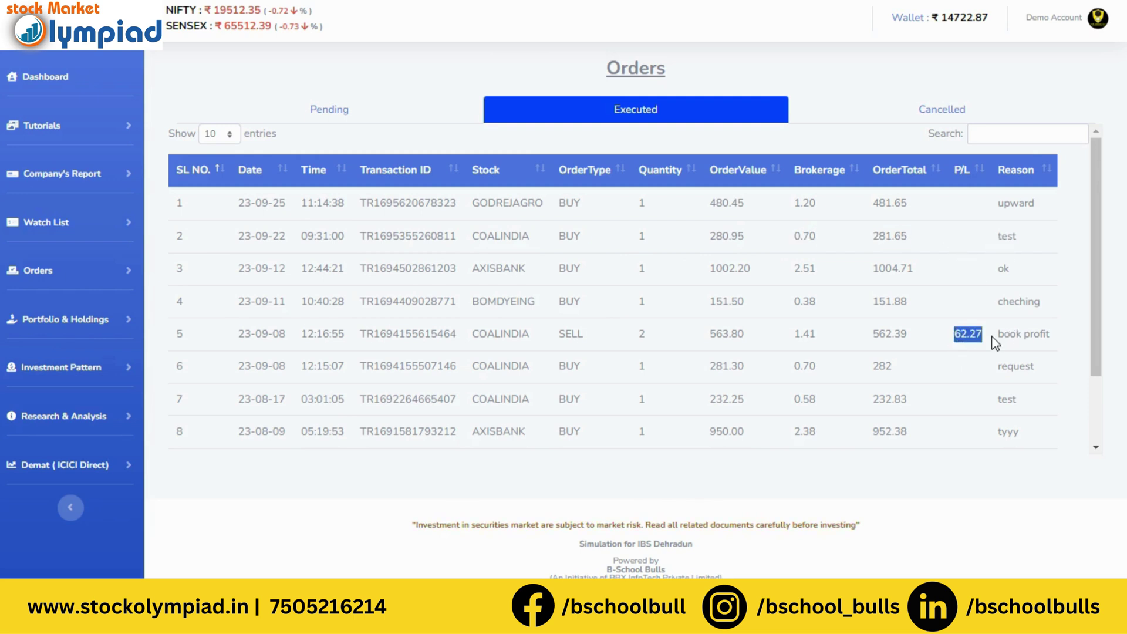
drag(995, 335, 1059, 346)
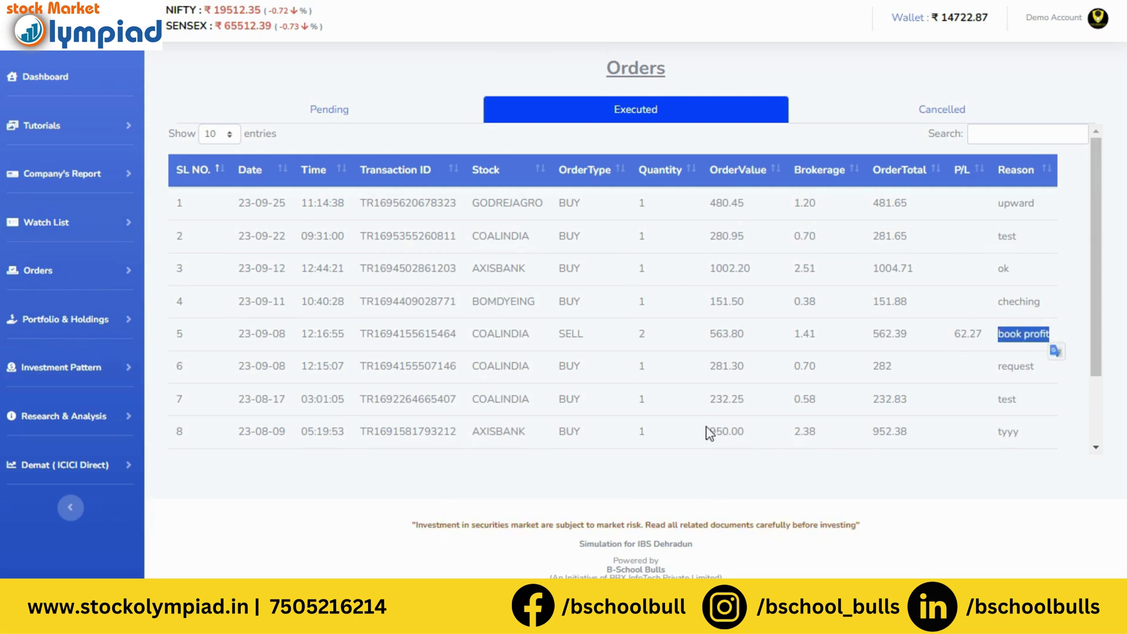
drag(819, 336, 792, 339)
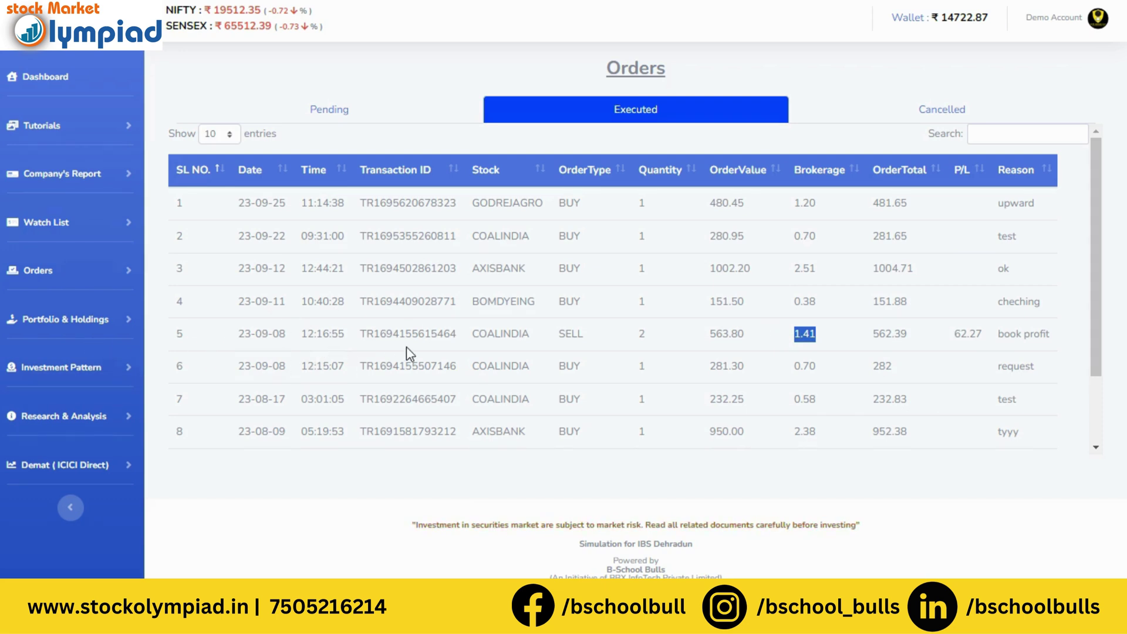
Open the stock holdings and examine the portfolio's total invested amount, current value, unrealised P/L and booked profit/loss
click(56, 320)
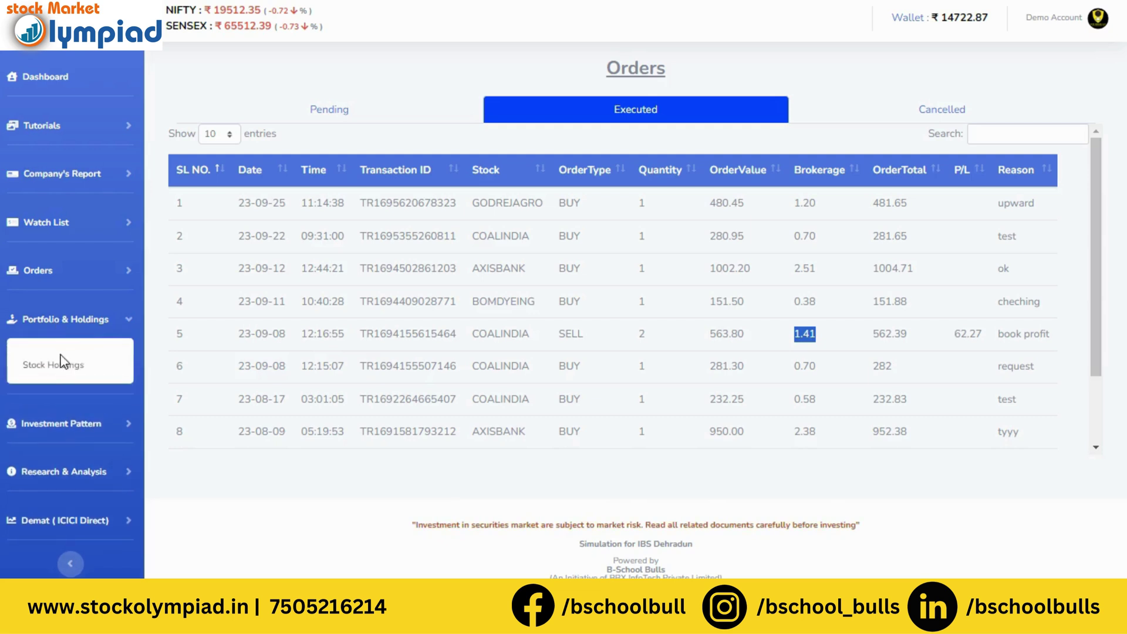
click(63, 370)
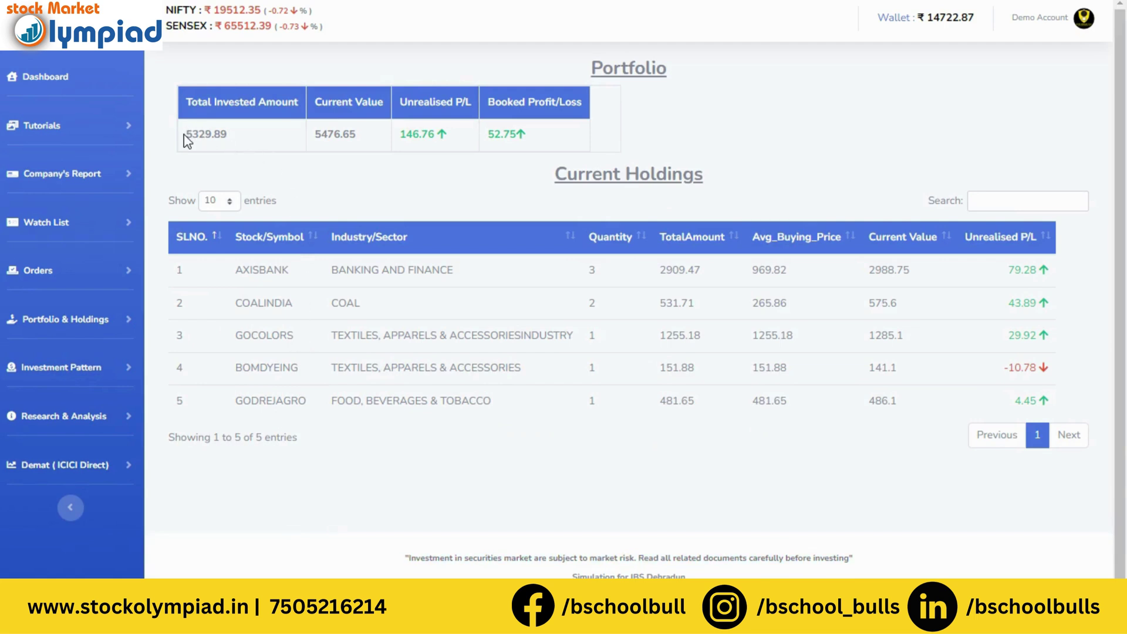
drag(185, 135, 237, 138)
drag(315, 134, 442, 140)
click(488, 140)
drag(487, 139, 531, 141)
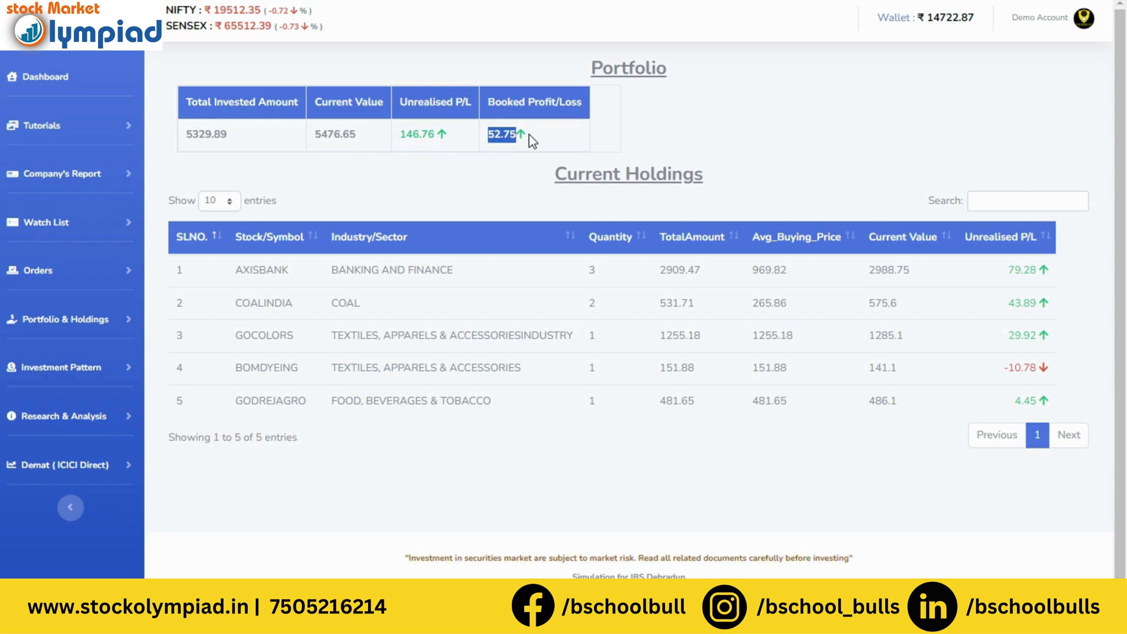
click(508, 191)
Examine the AXISBANK holding's sector, quantity, total amount, average buying price, current value and unrealised P/L
drag(237, 272, 455, 275)
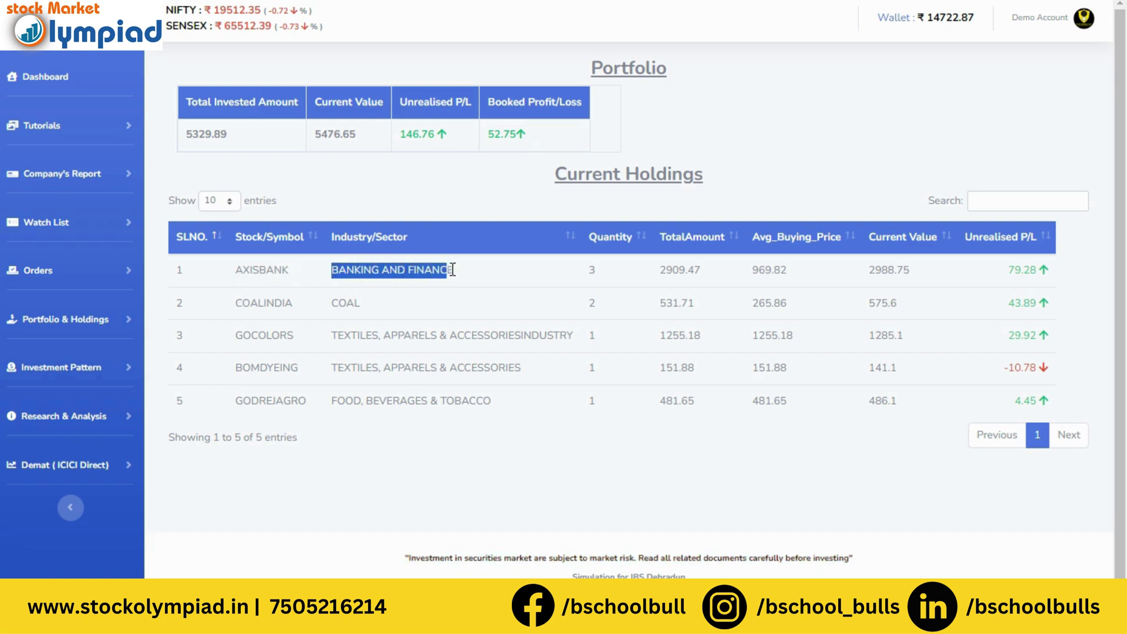
drag(581, 270, 604, 271)
double_click(584, 277)
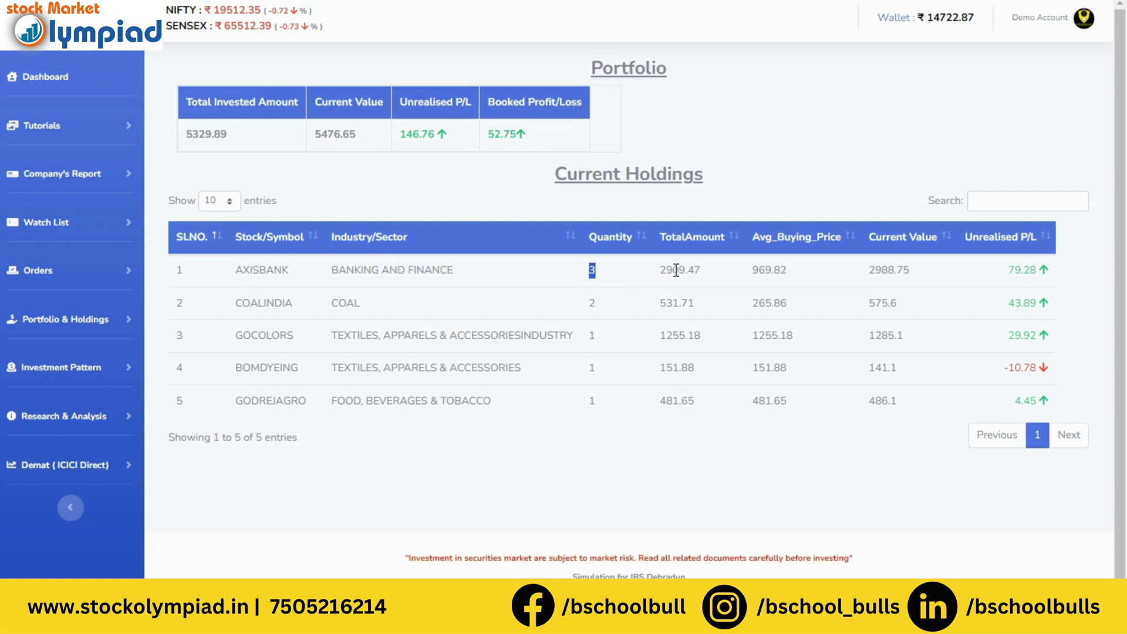
double_click(676, 270)
double_click(773, 271)
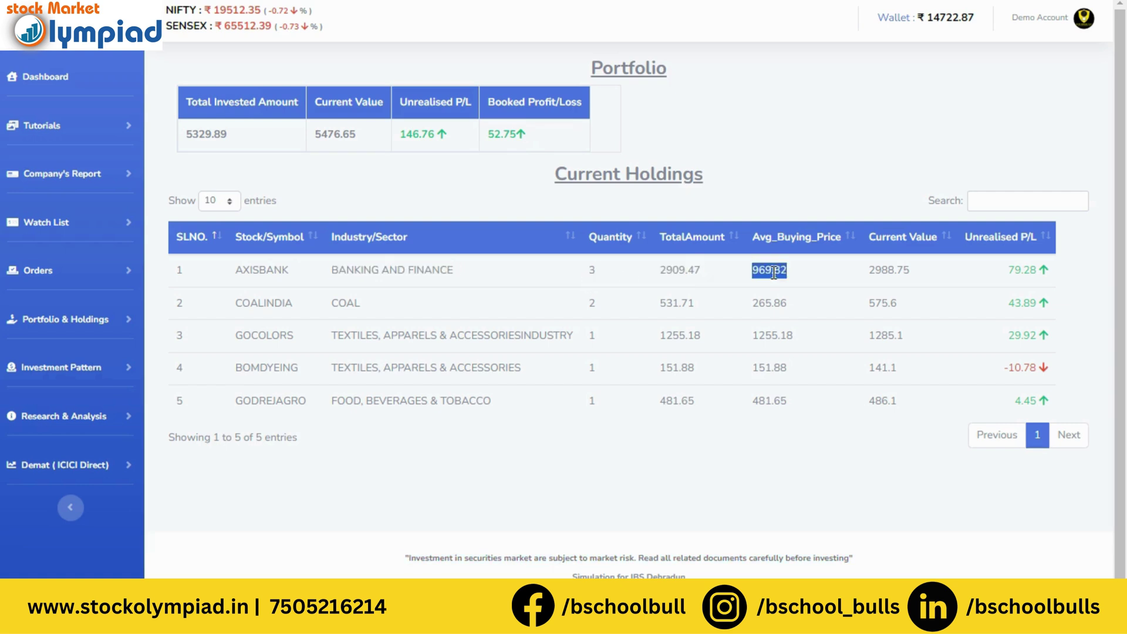
double_click(887, 278)
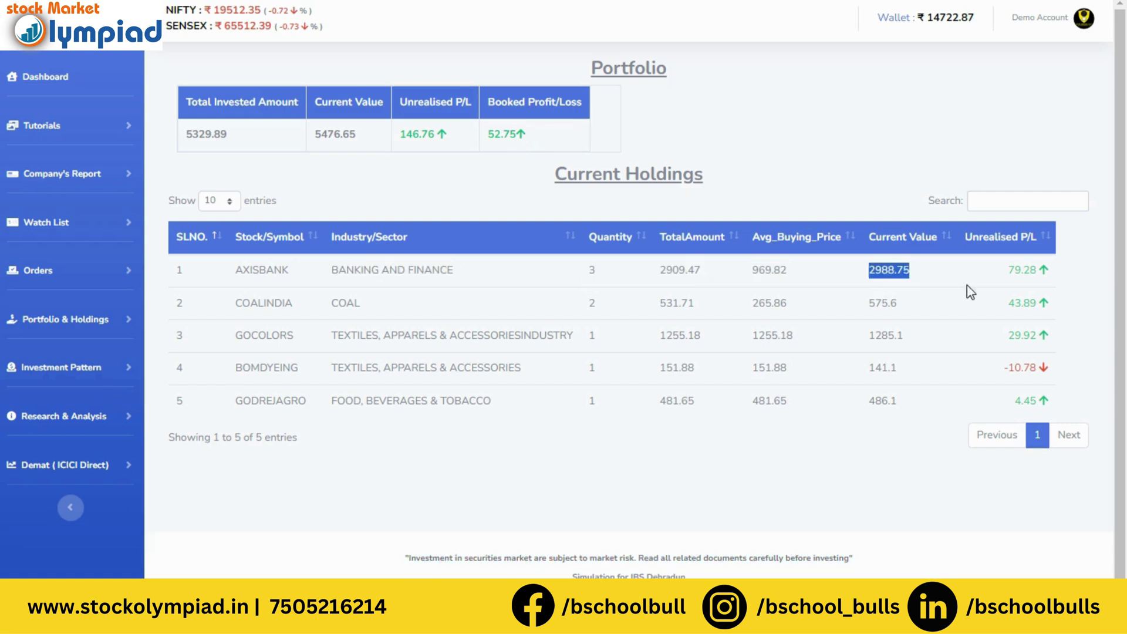
double_click(1017, 271)
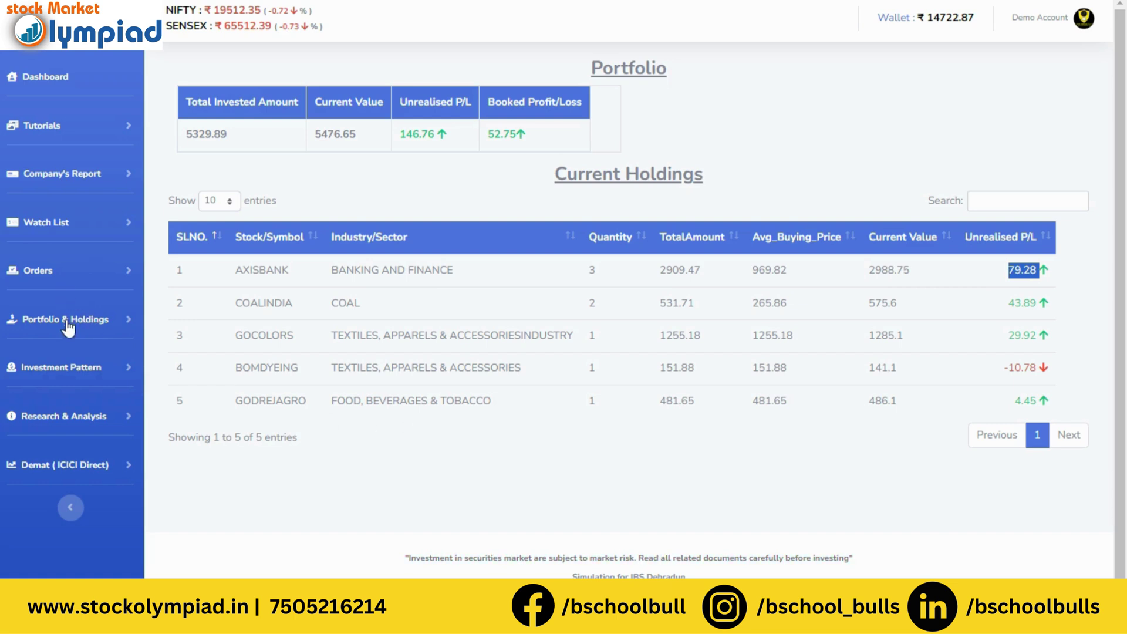
Open the industry-wise investment report and review the industries listed in its amount table
click(79, 369)
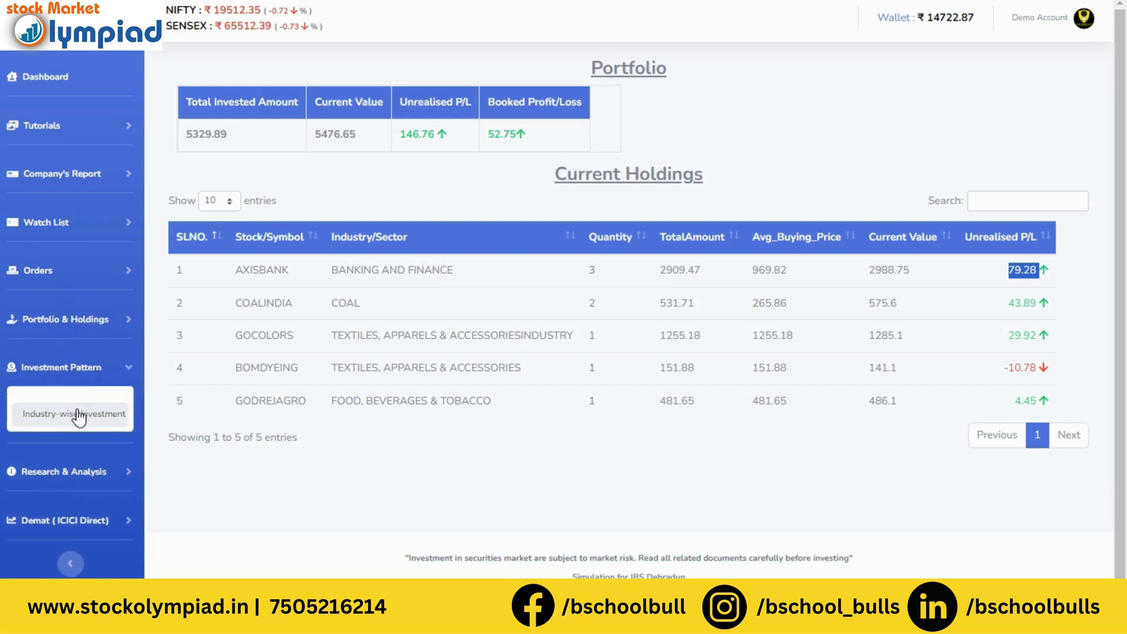
click(79, 416)
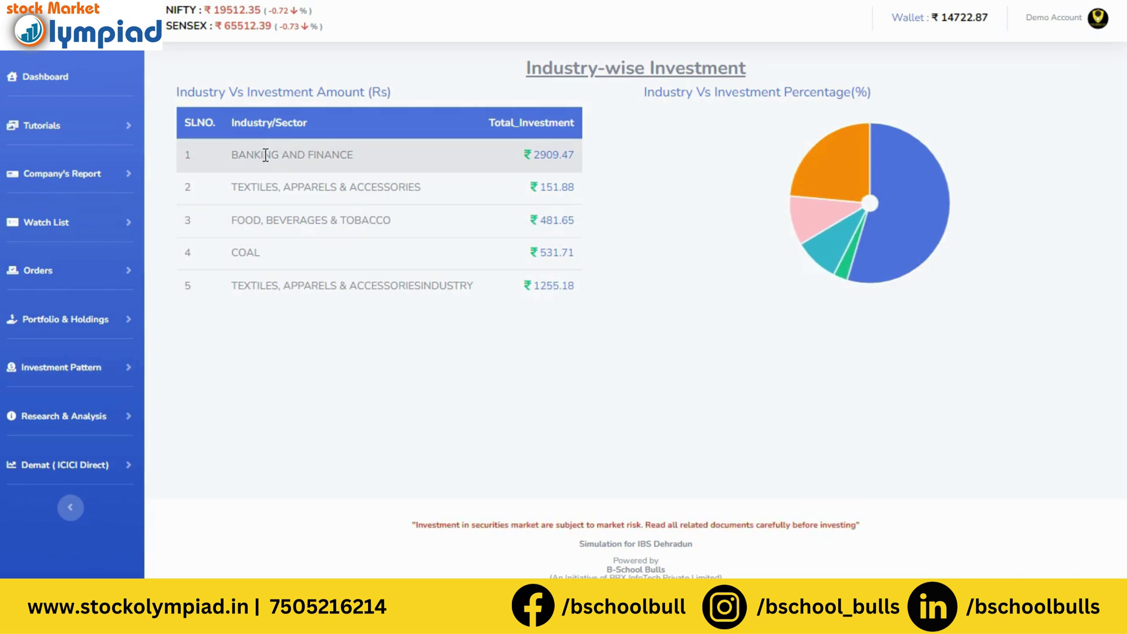
drag(227, 154, 369, 154)
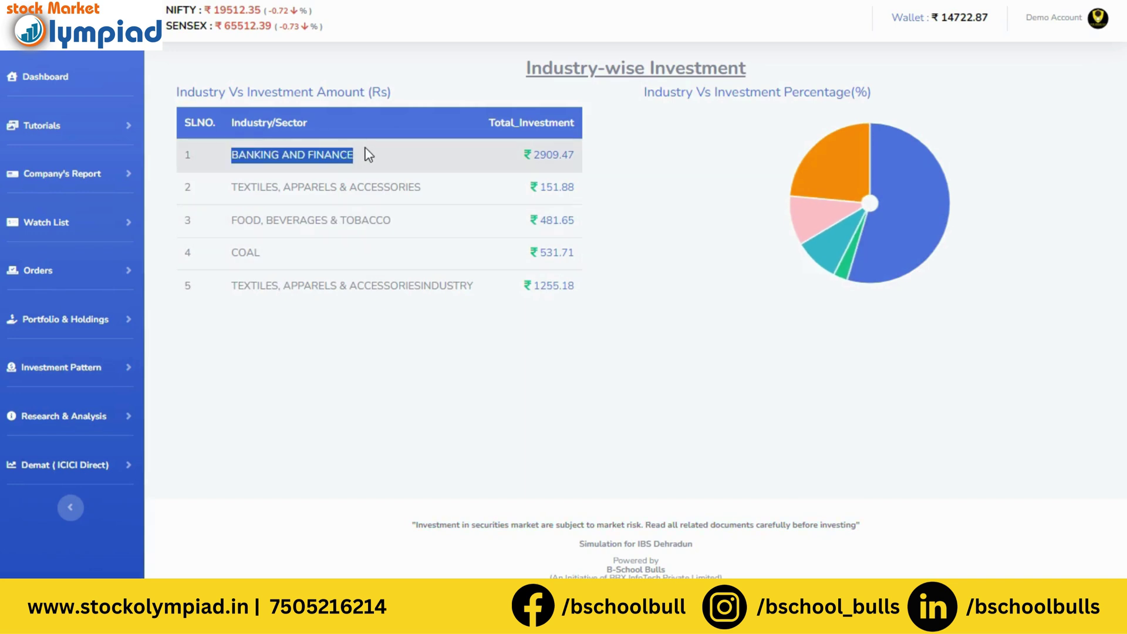
click(236, 188)
drag(235, 188, 424, 188)
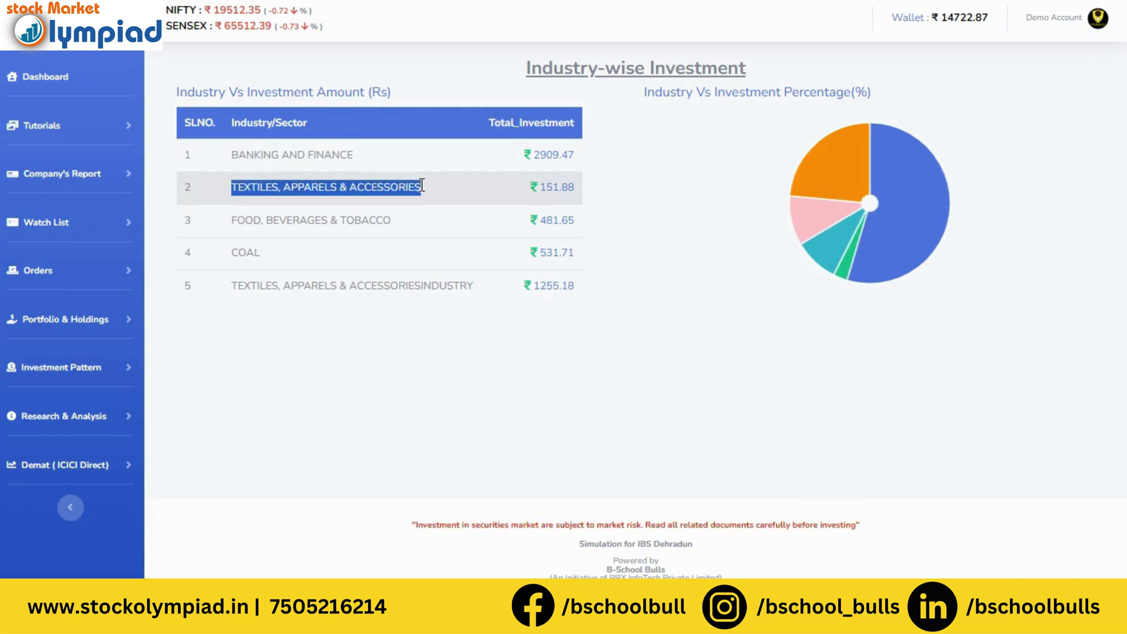
click(473, 389)
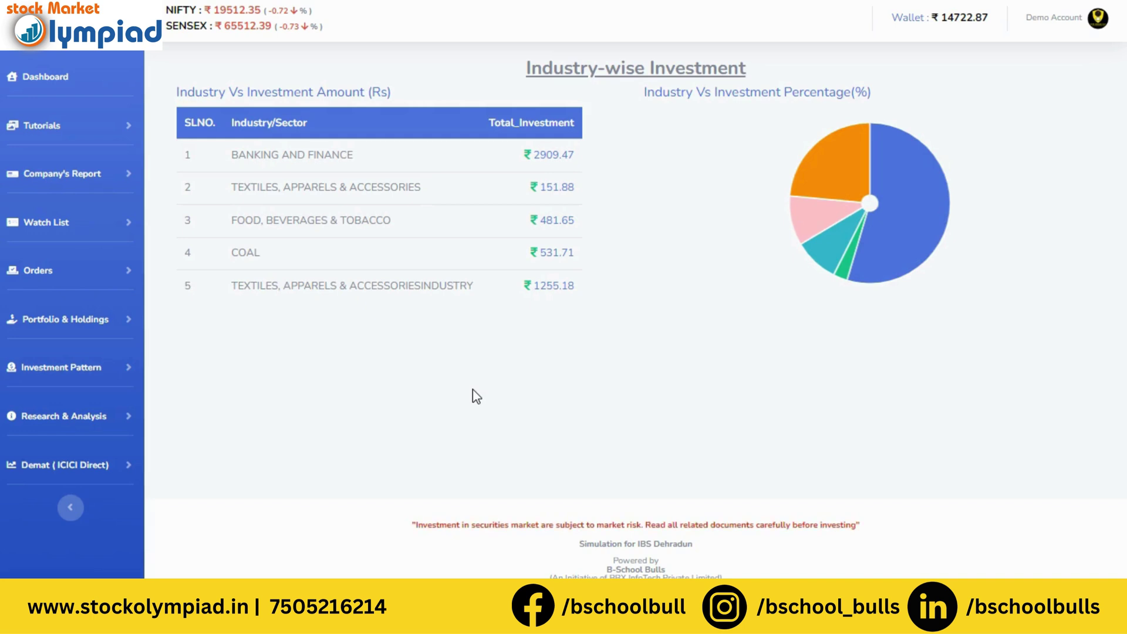
Examine the total investment in Banking and Finance and the industry percentages in the pie chart
triple_click(587, 157)
click(614, 170)
drag(584, 158, 533, 155)
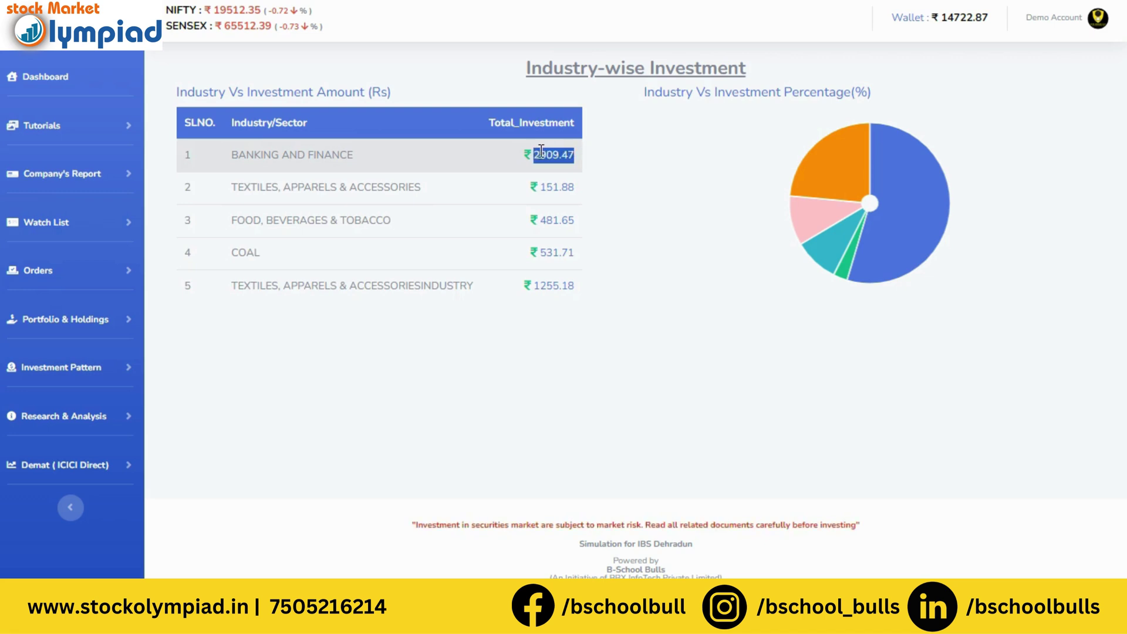
click(644, 174)
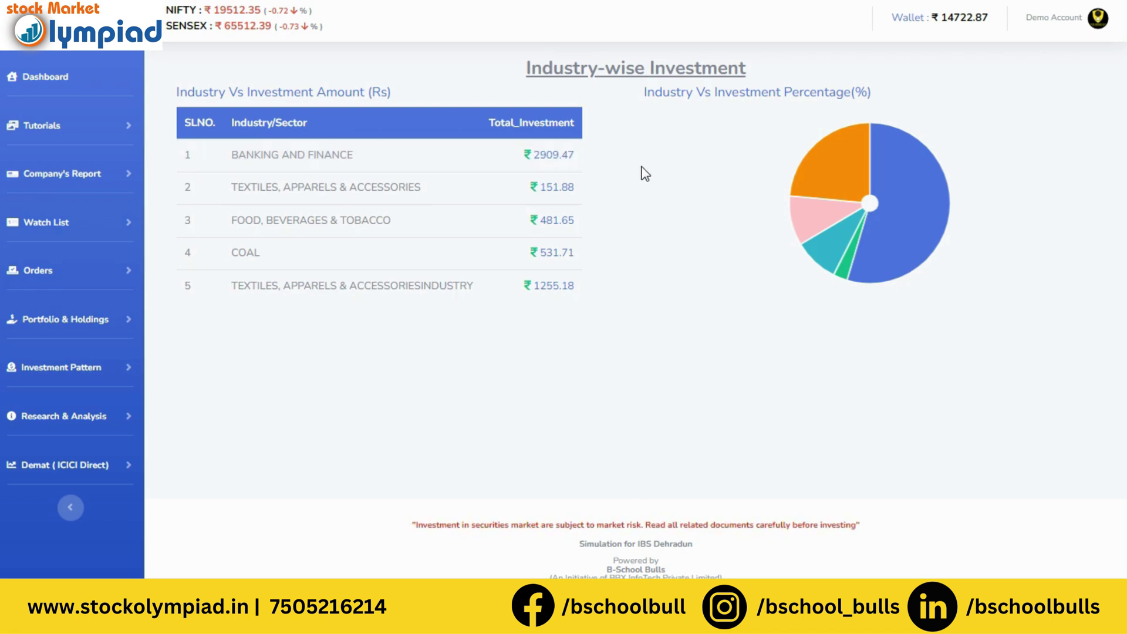
mouse_move(814, 167)
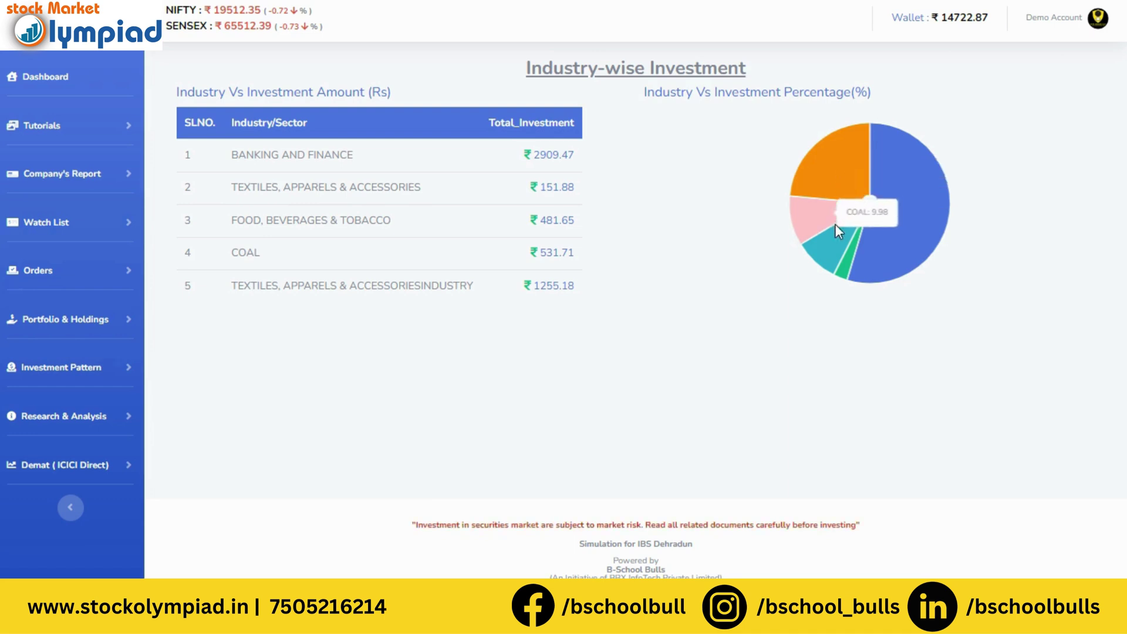
mouse_move(846, 246)
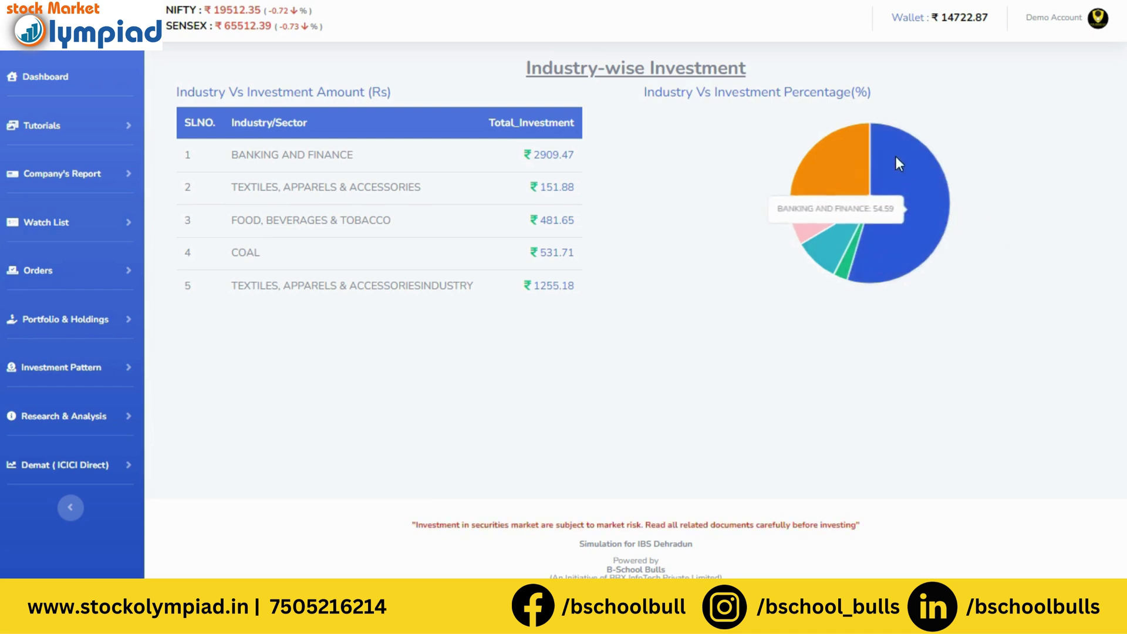
Check the Textiles, Apparels & Accessories industry slice and its neighbouring slices in the investment percentage chart
mouse_move(839, 154)
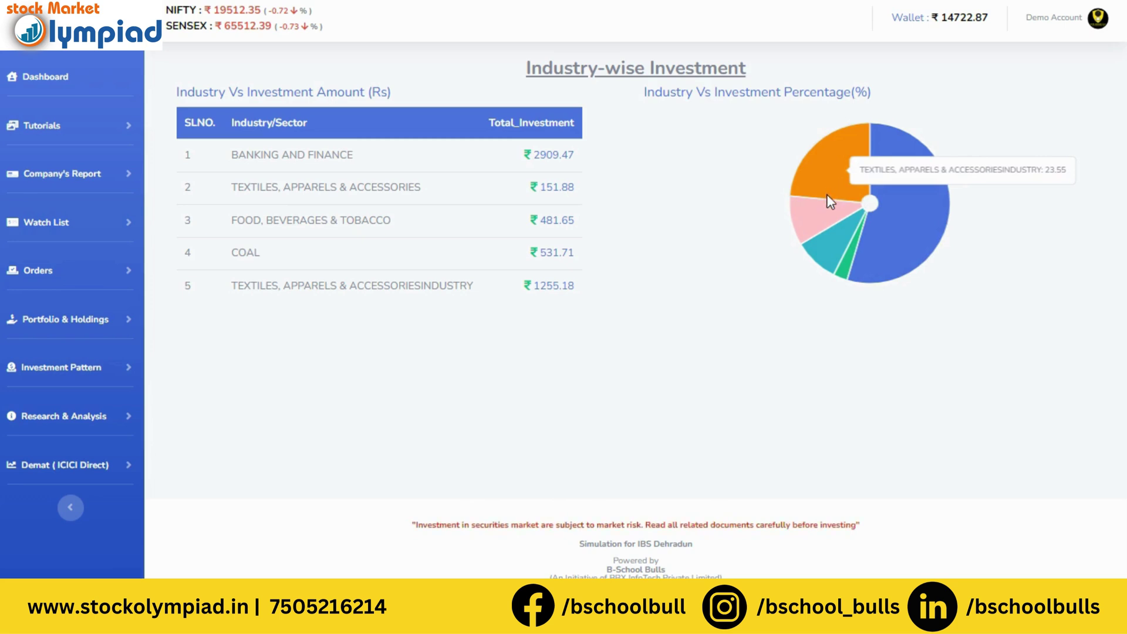
mouse_move(841, 213)
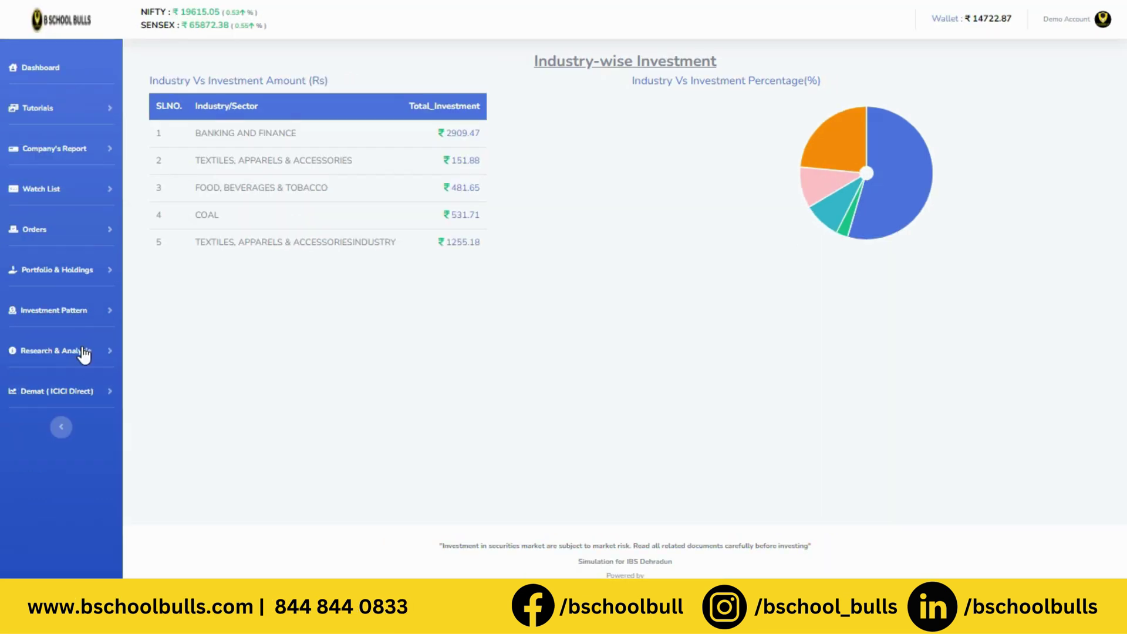
Open the latest research and browse the trading and investment recommendations through to the large-cap list
click(84, 352)
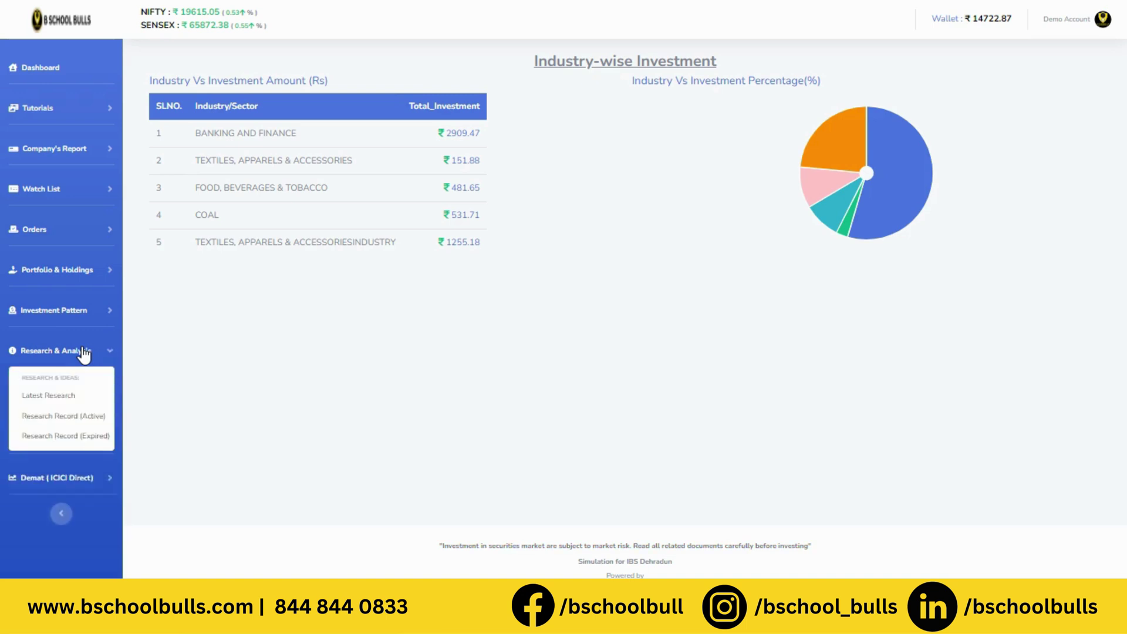
click(77, 398)
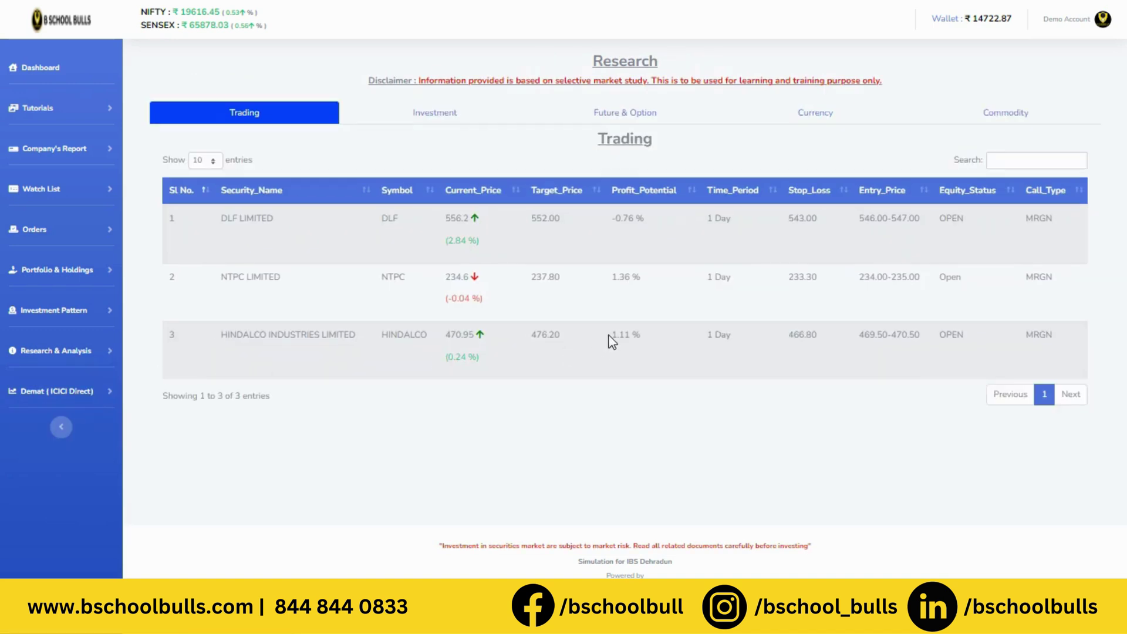
click(437, 120)
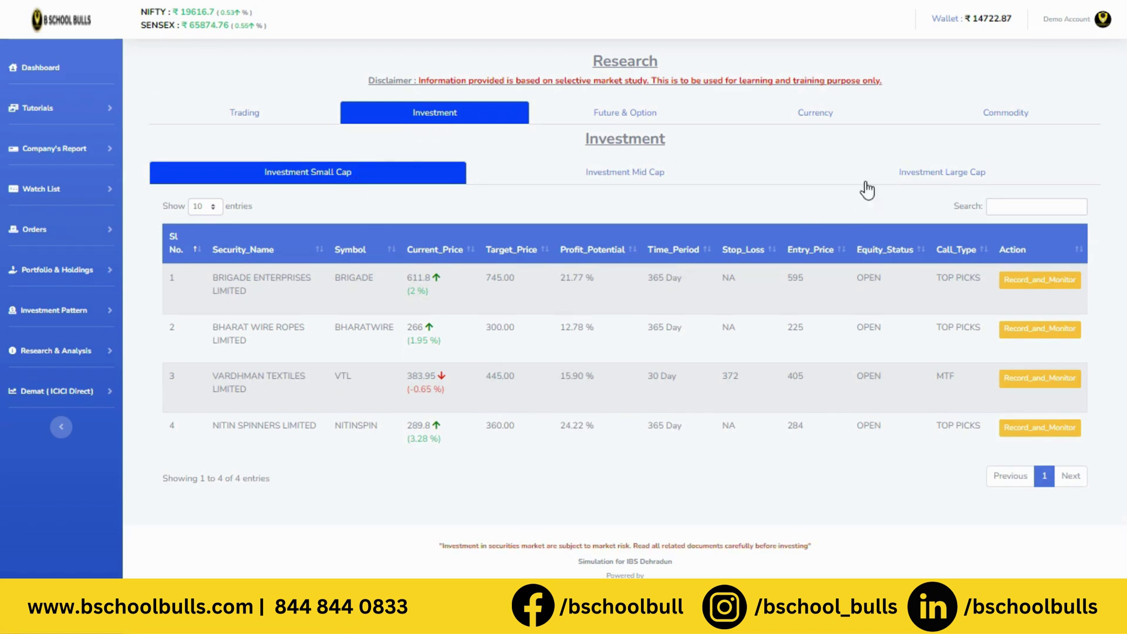
click(908, 177)
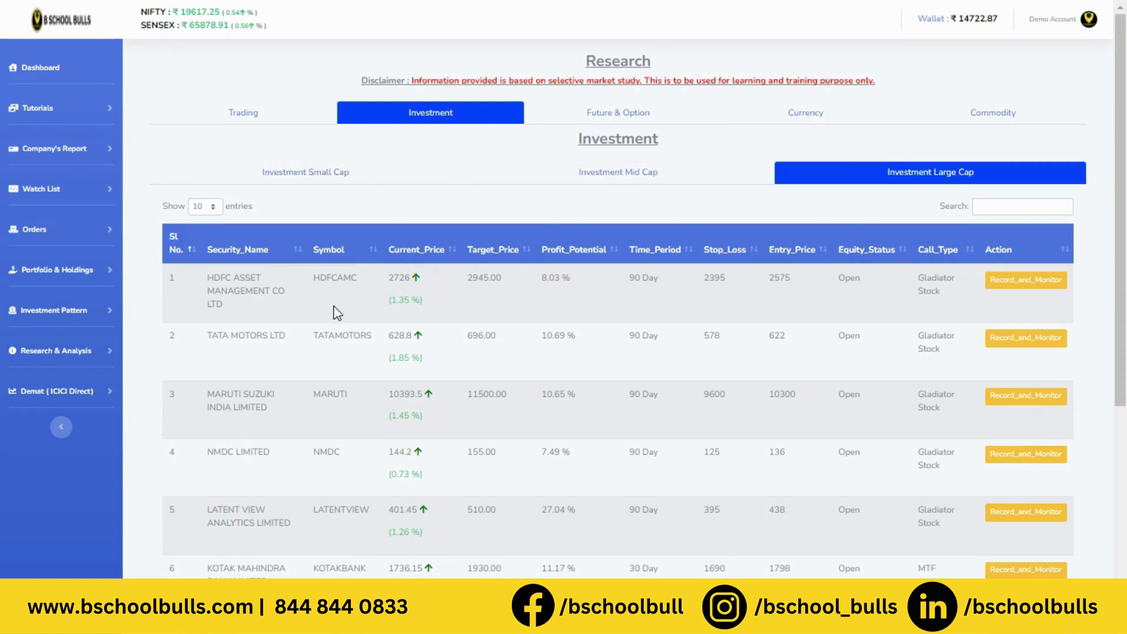
Examine the HDFC Asset Management recommendation's current price, target price, time period, entry price and stop loss
triple_click(250, 311)
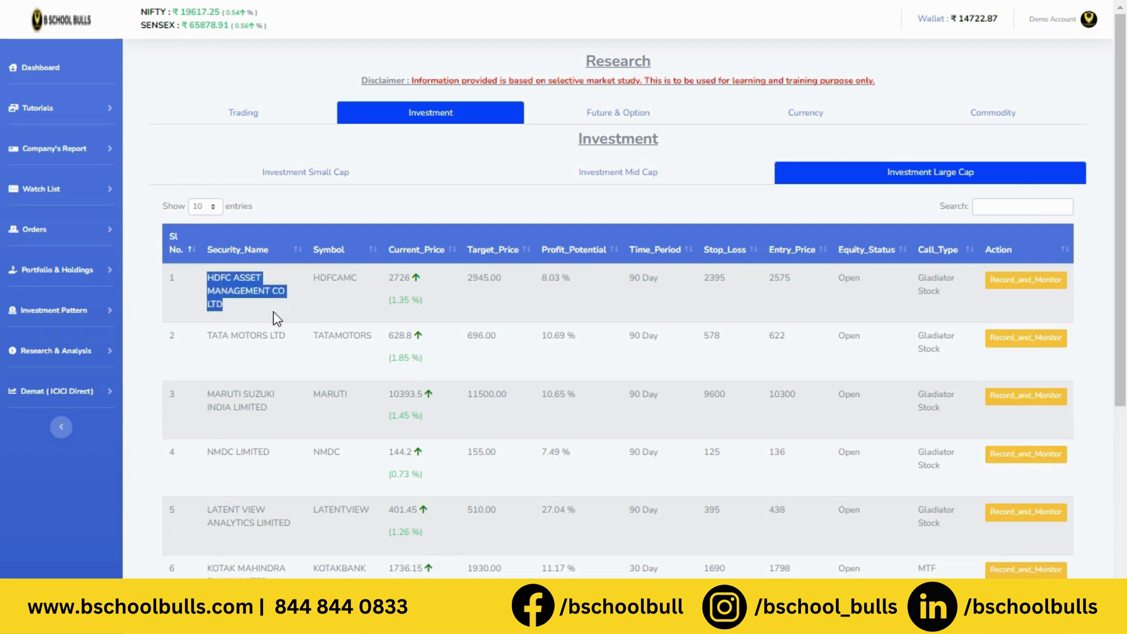
drag(211, 335, 278, 335)
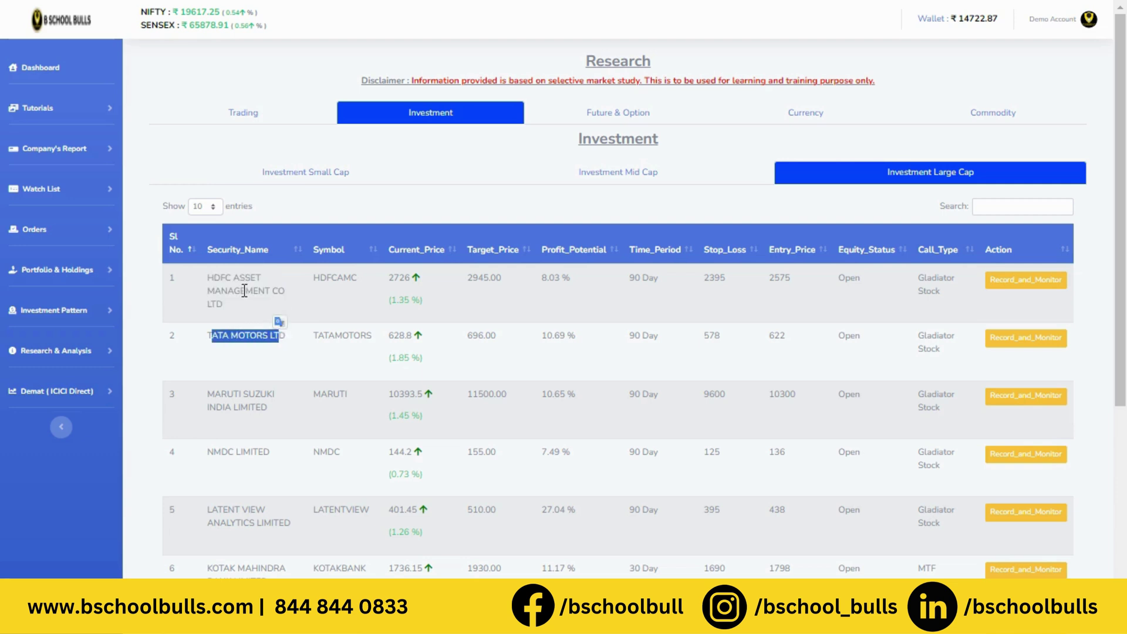
drag(380, 282, 417, 285)
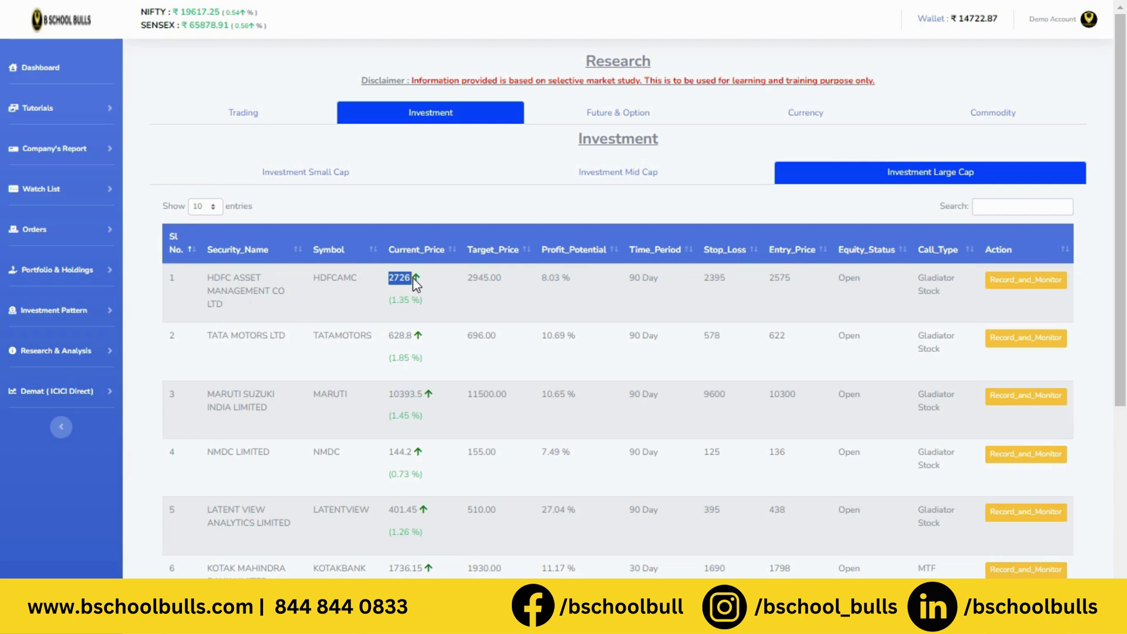
double_click(499, 277)
double_click(634, 277)
double_click(477, 278)
double_click(779, 275)
double_click(713, 278)
click(75, 351)
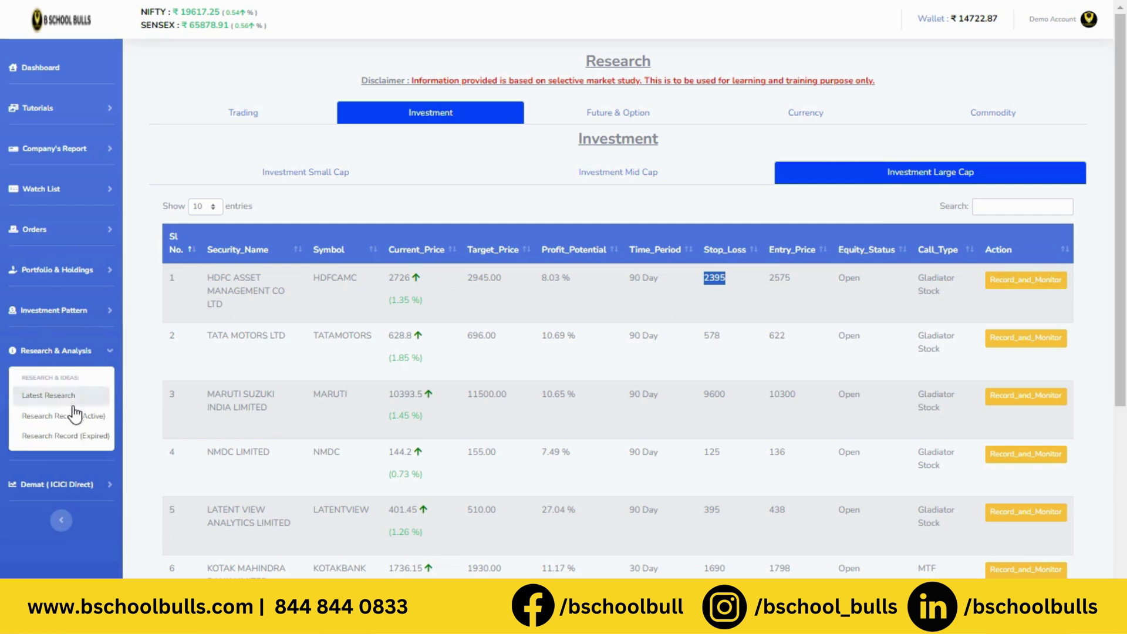
click(669, 300)
double_click(485, 279)
Fill in the HDFCAMC record-and-monitor form with booking price 2390 and quantity 1, and close it without submitting
click(1050, 282)
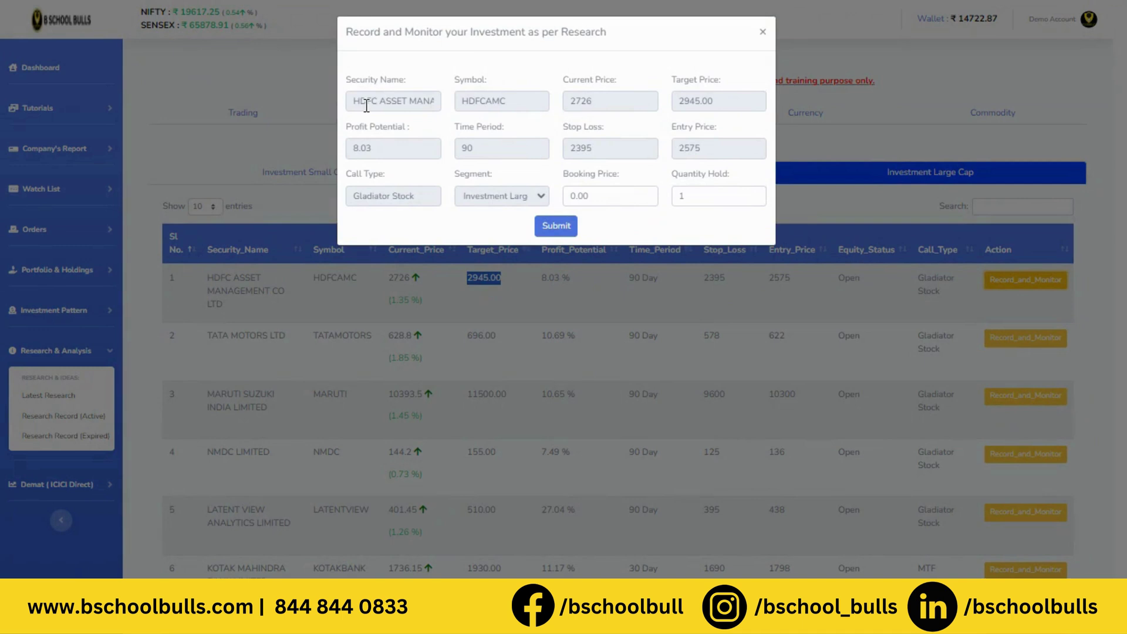
double_click(371, 102)
double_click(578, 101)
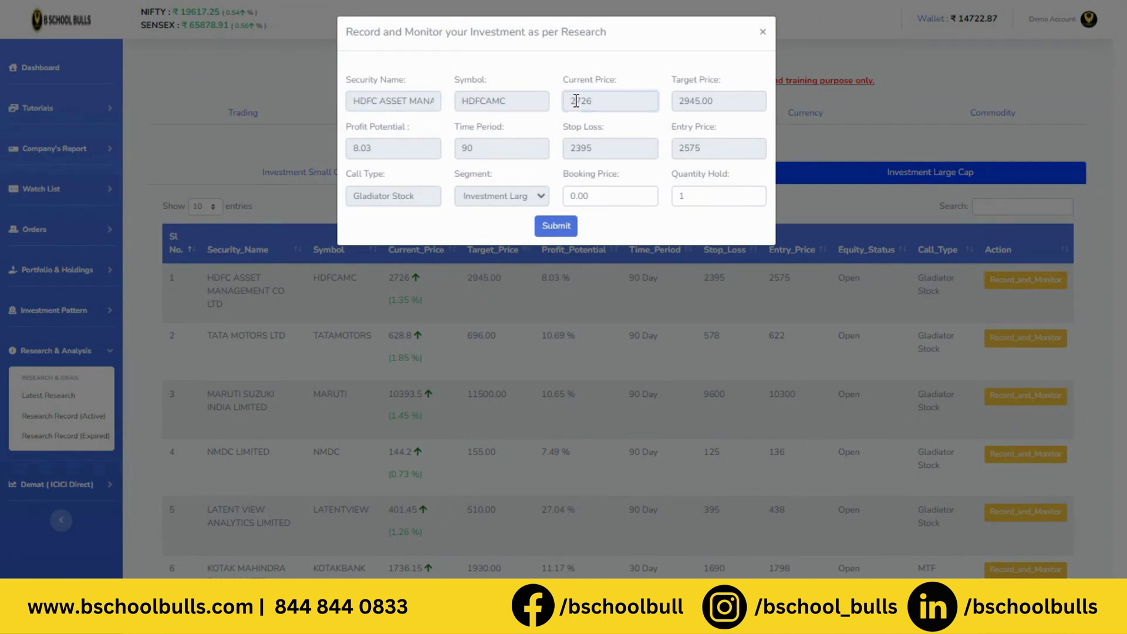
click(594, 198)
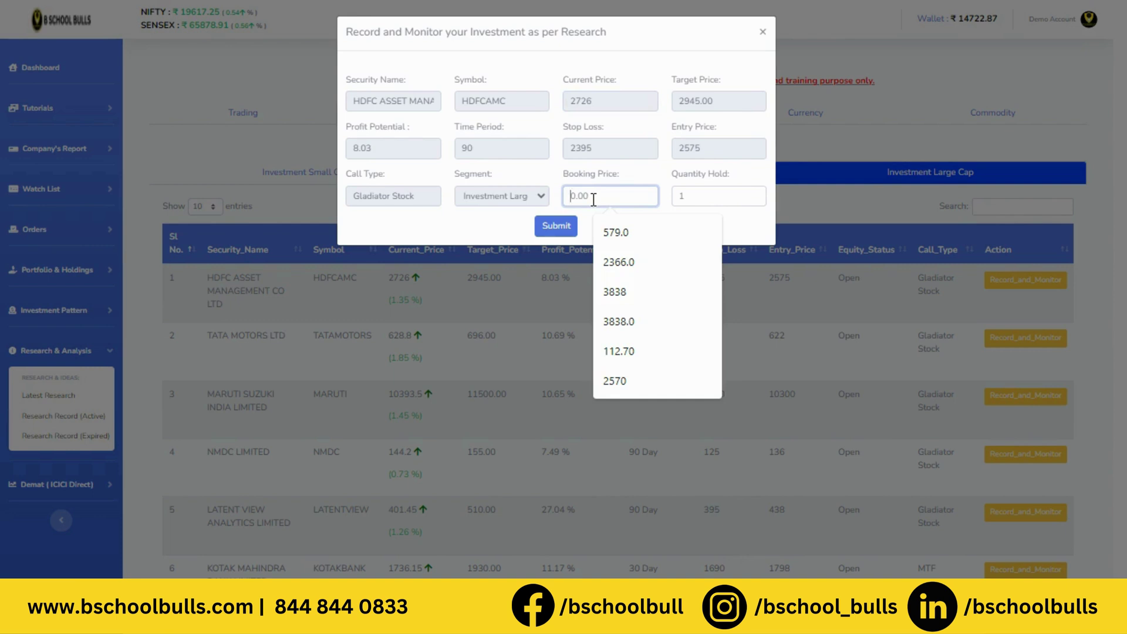
text(2390)
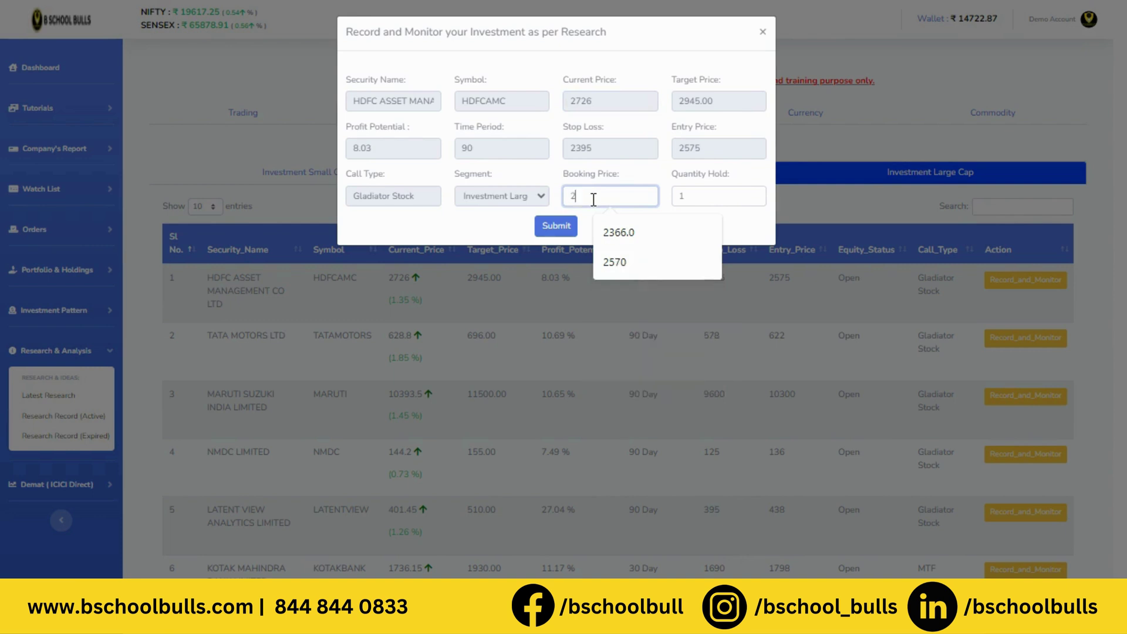
click(697, 192)
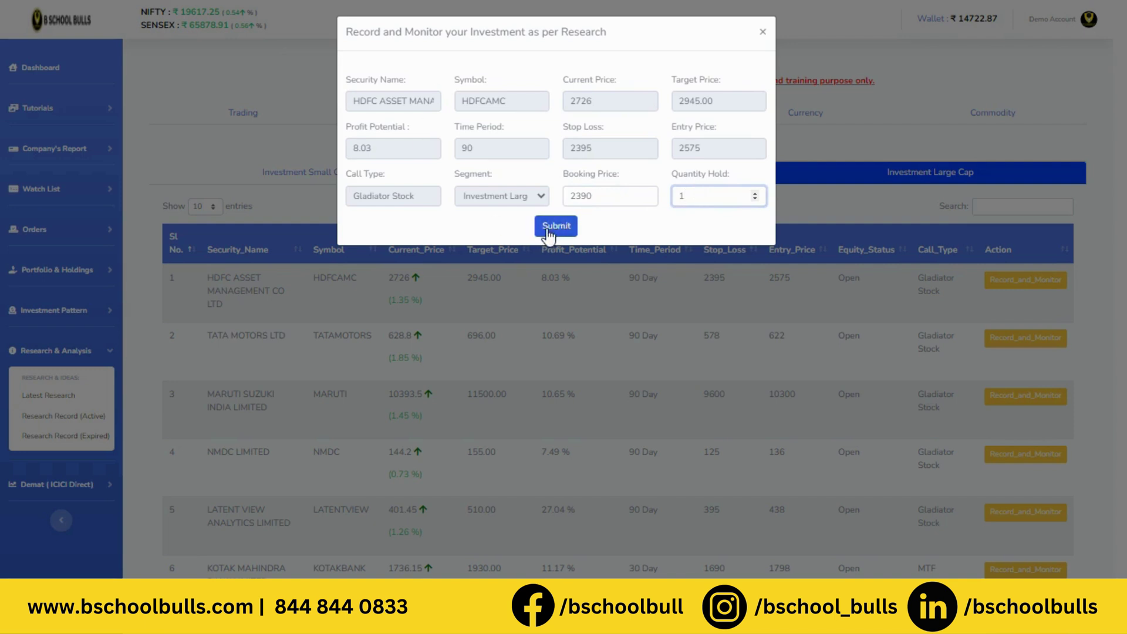
click(763, 32)
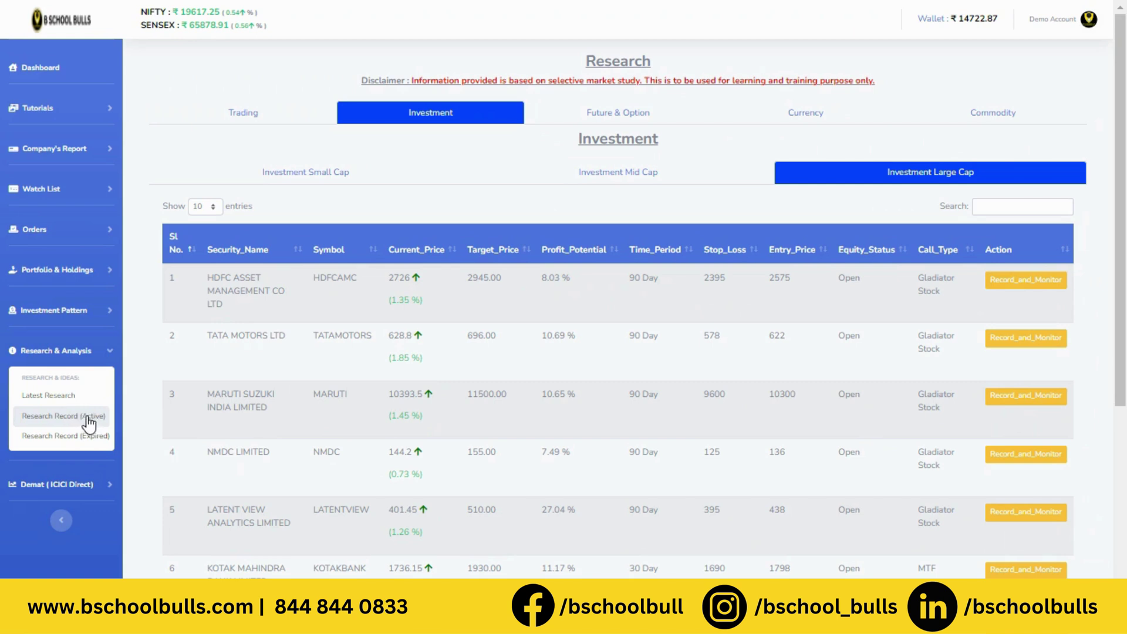
Open the active research records and examine all their columns, including profit or loss, booking price, quantity and order value
click(87, 416)
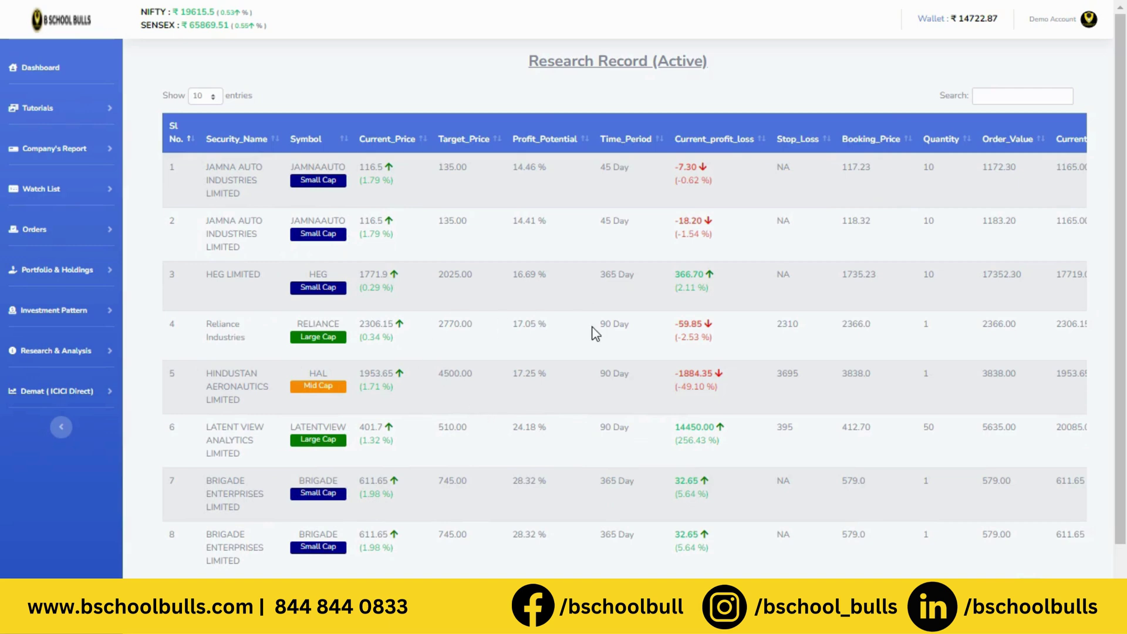
scroll(593, 330, right, 2)
scroll(593, 329, right, 5)
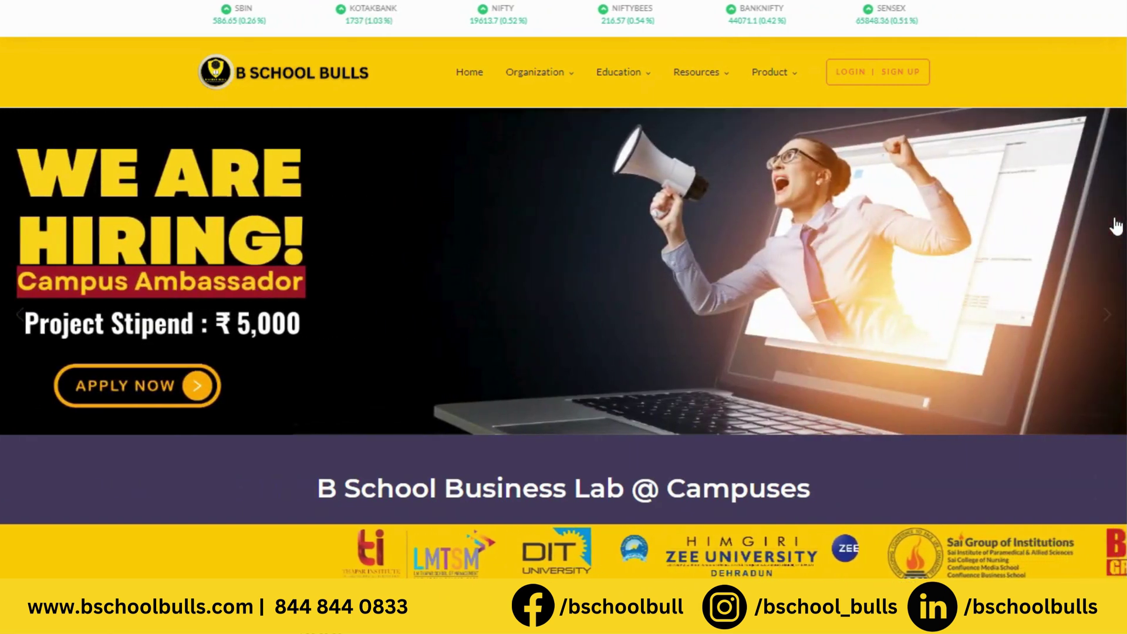
Open the Stock Market Simulator registration form from the B School Bulls website's product offerings
mouse_move(785, 71)
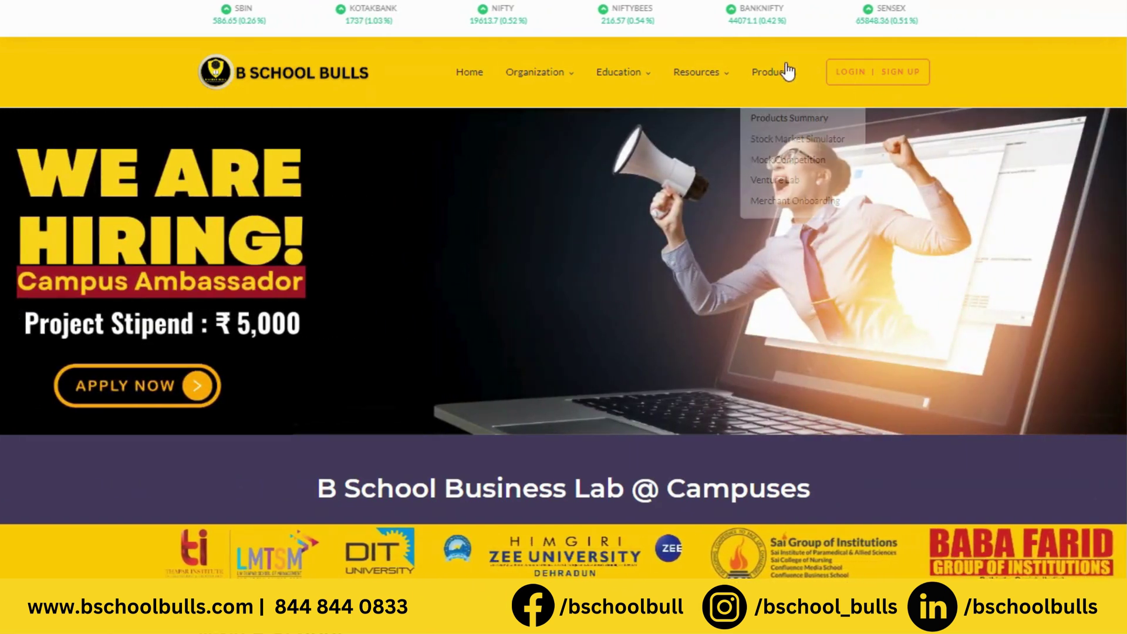
click(799, 141)
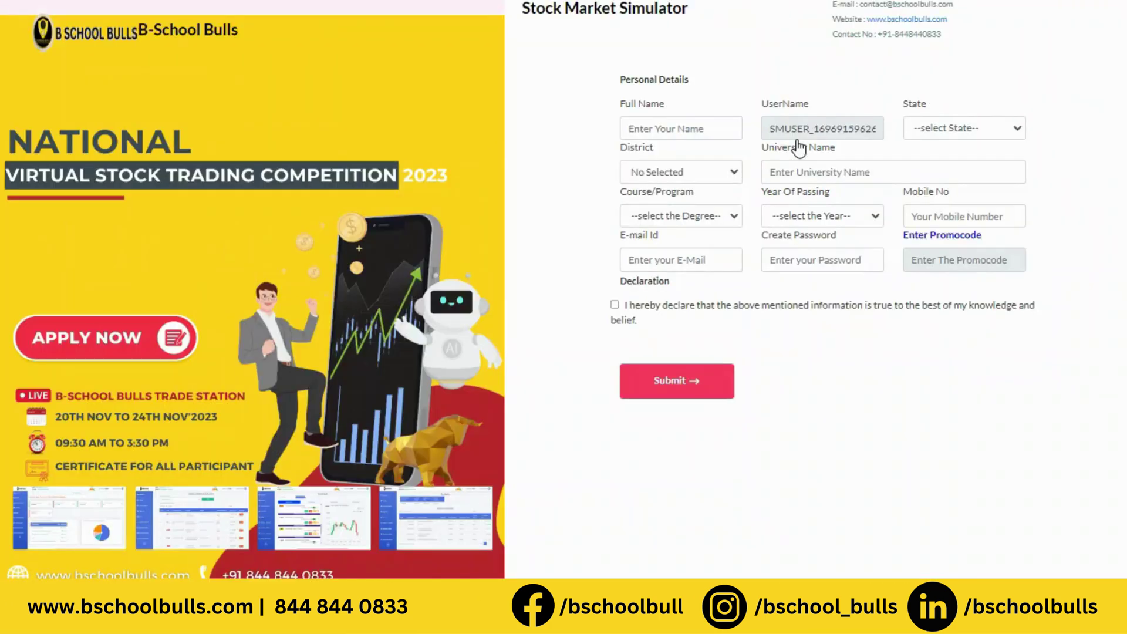